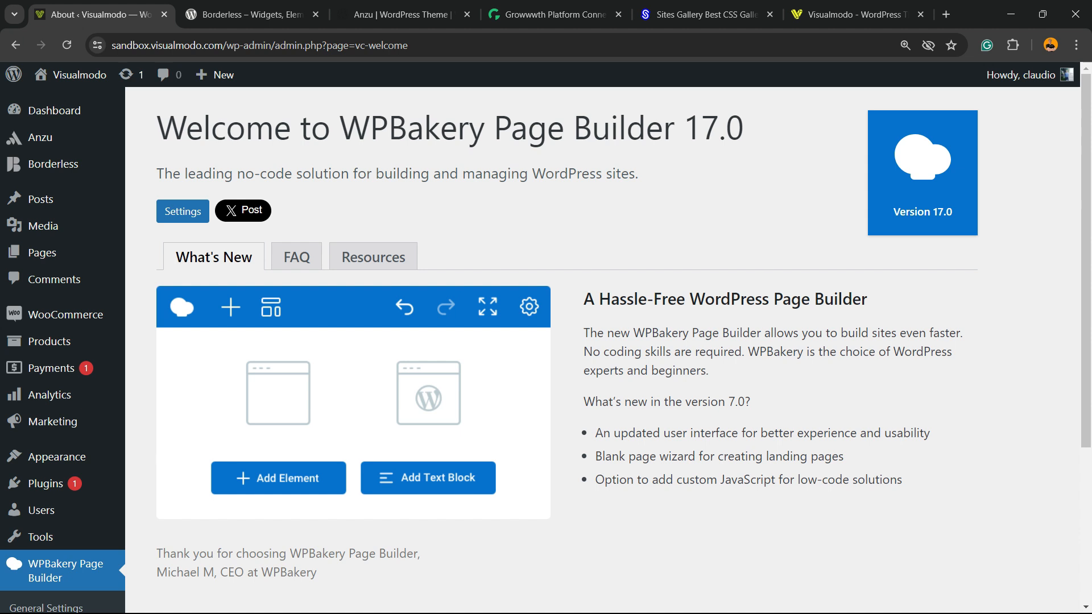
- Start a new WordPress page
drag(369, 128, 684, 128)
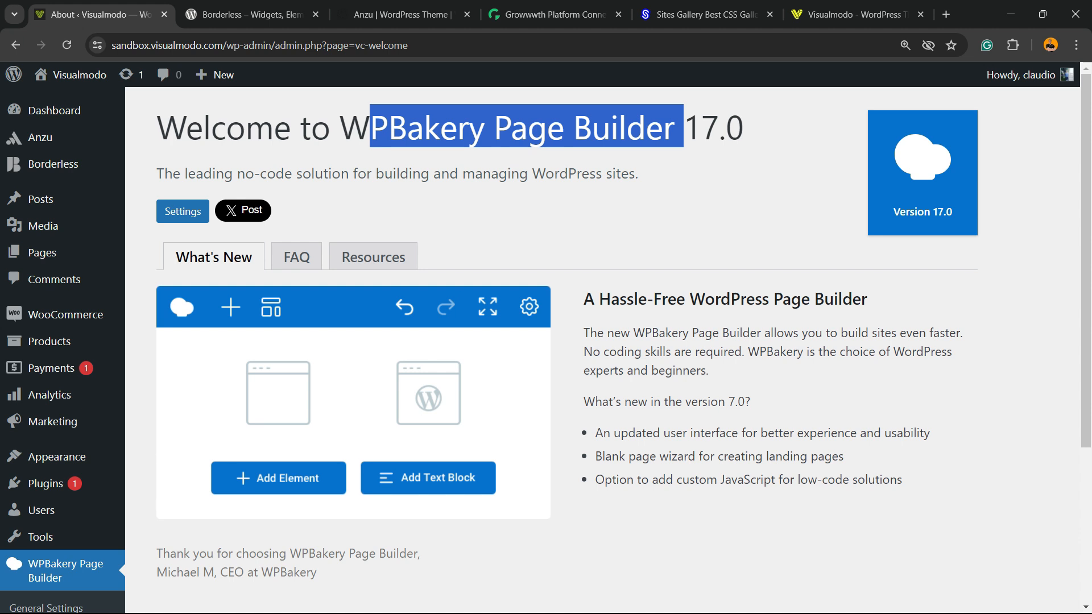
mouse_move(45, 253)
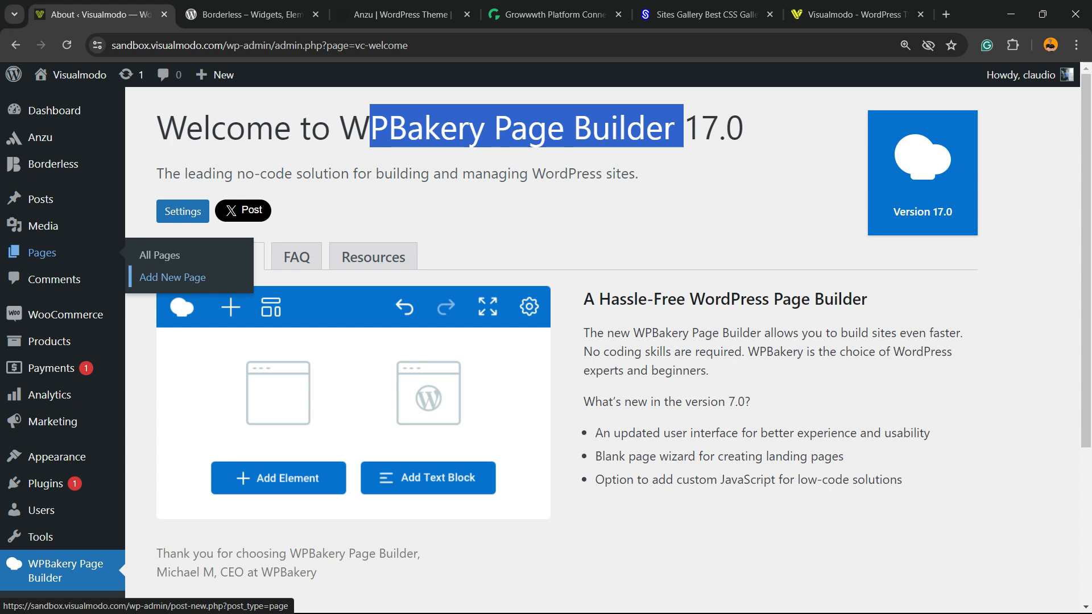
click(373, 257)
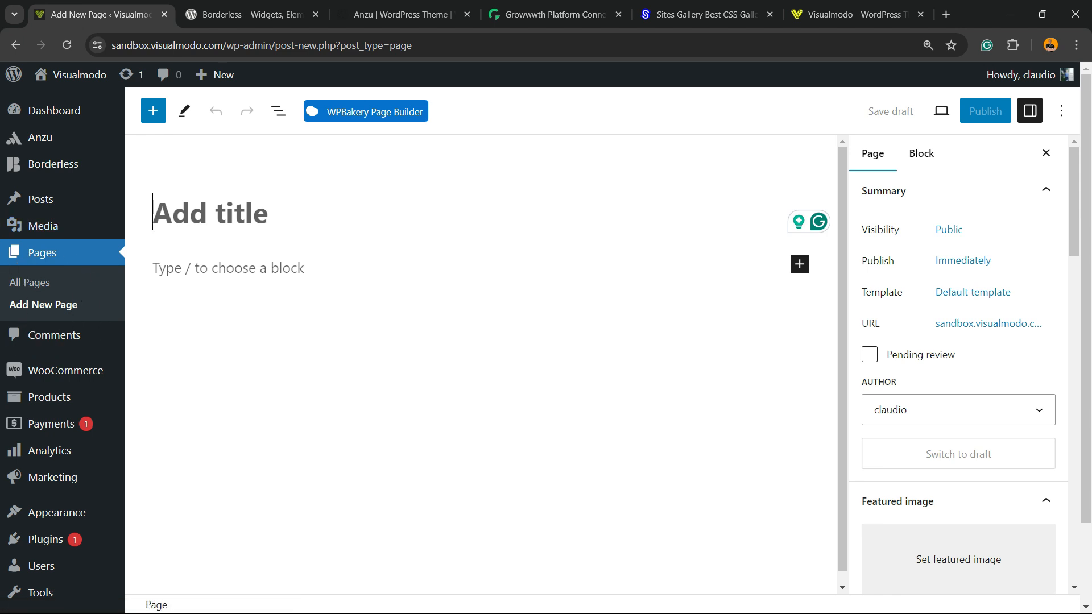
- Switch the new untitled page from the block editor to the WPBakery Page Builder editing screen
key(ctrl+plus)
key(ctrl+plus)
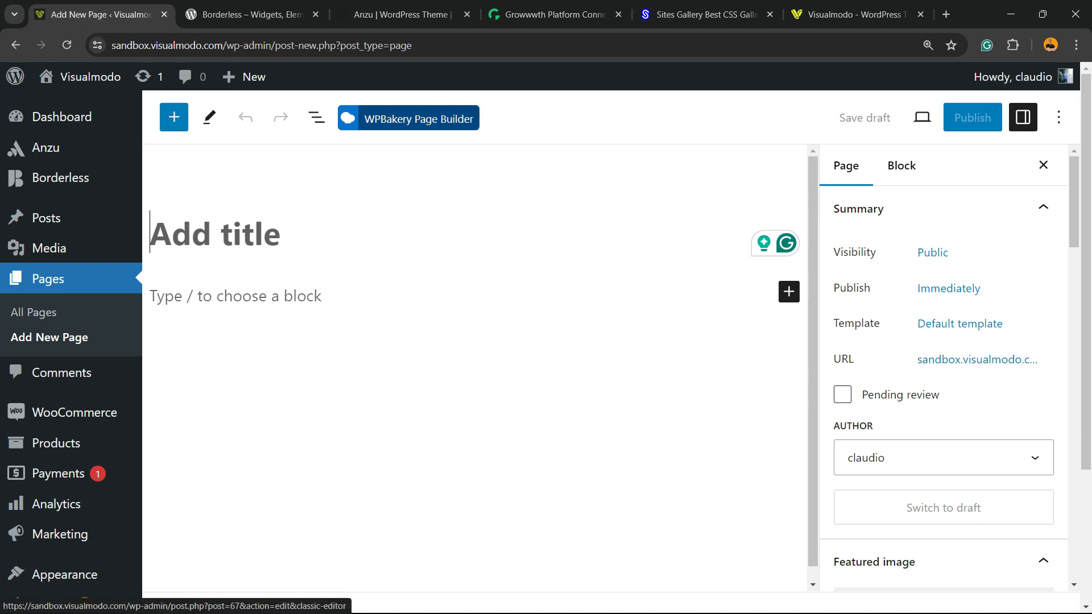
click(414, 120)
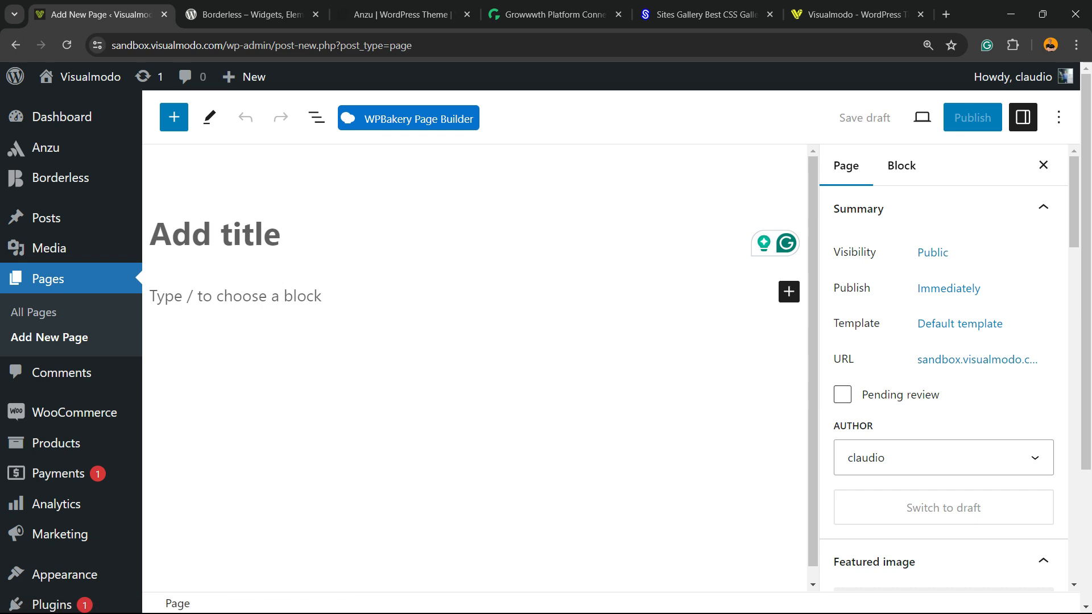
click(378, 120)
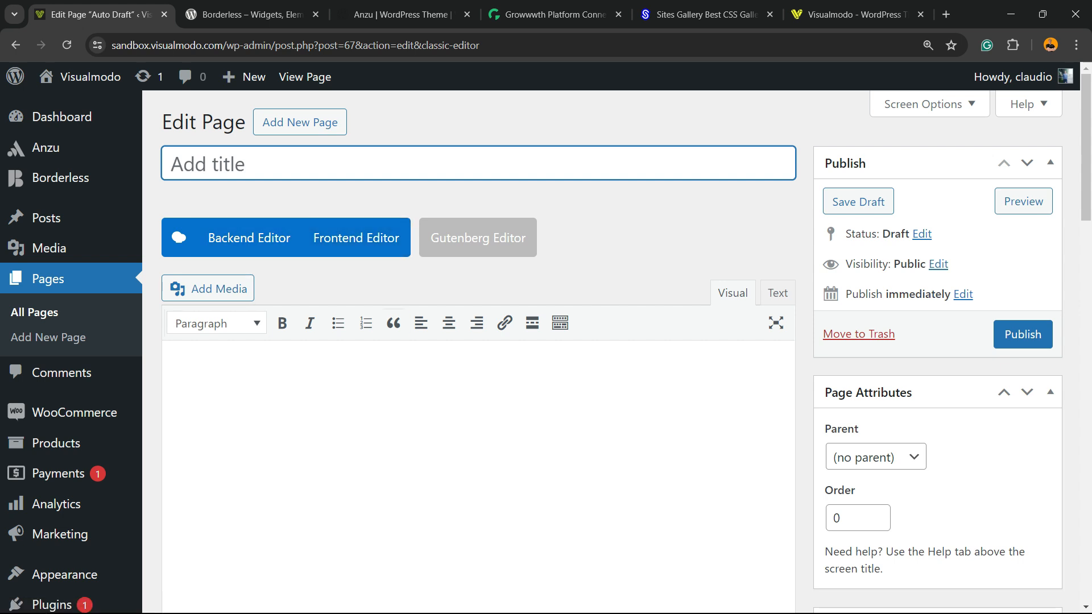
- Switch the page to the WPBakery Backend Editor
scroll(478, 341, down, 3)
scroll(477, 341, up, 3)
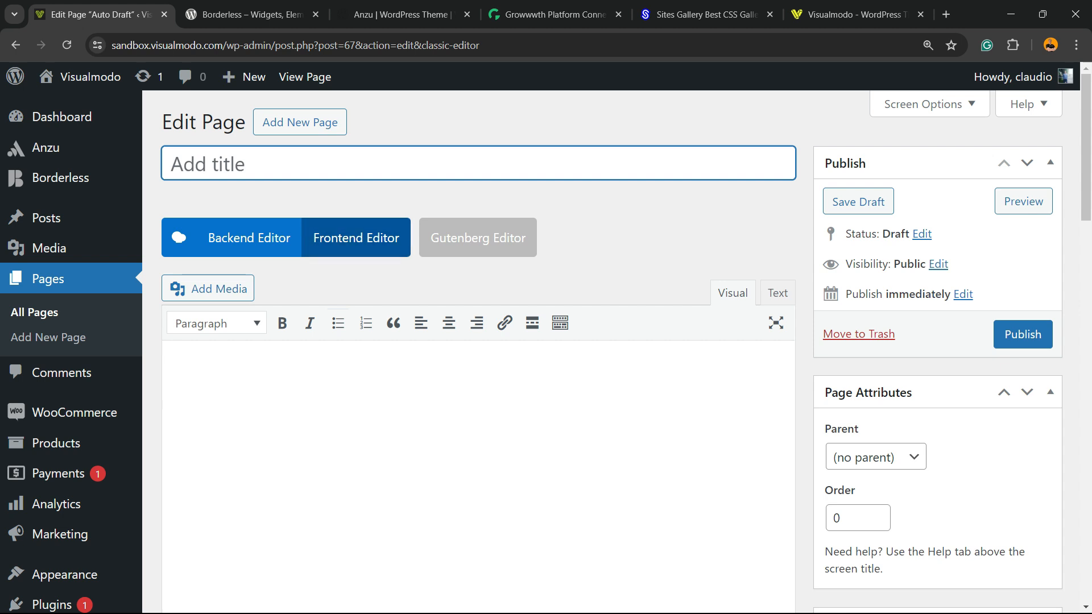
drag(380, 204, 382, 238)
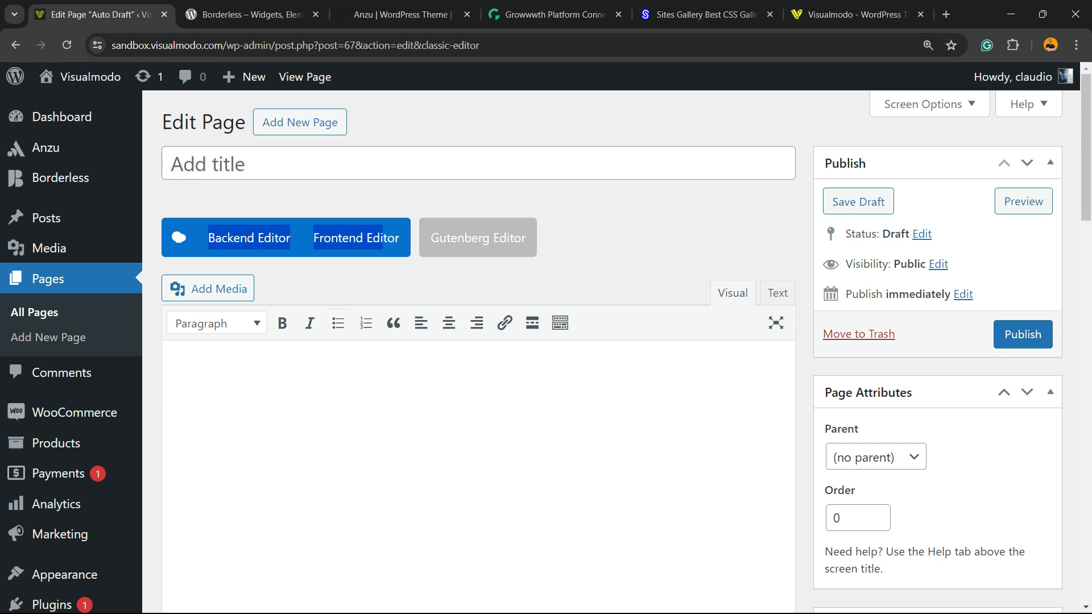
click(603, 227)
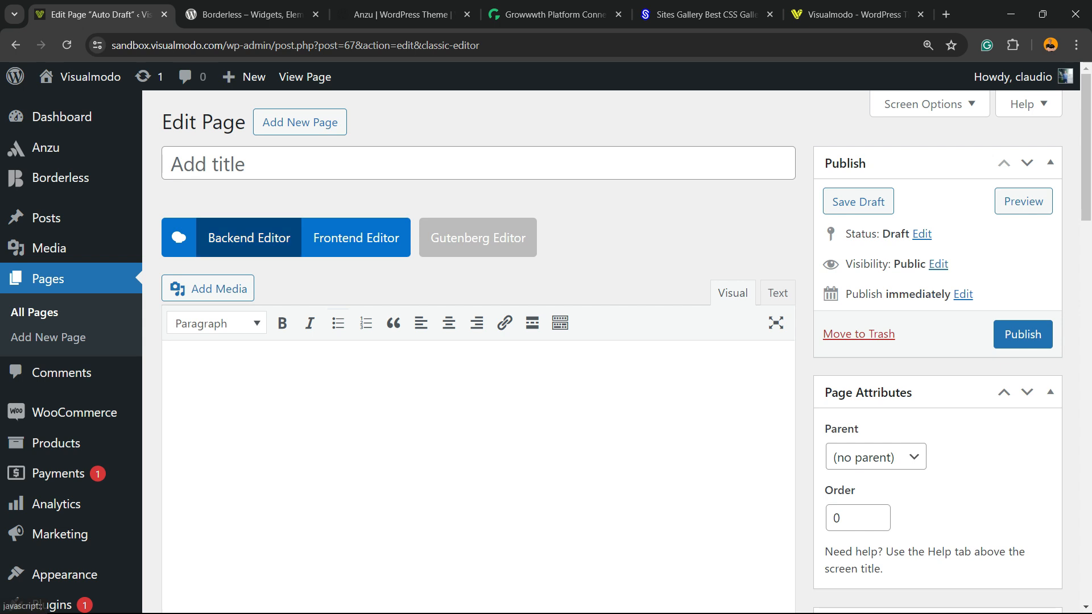
click(249, 237)
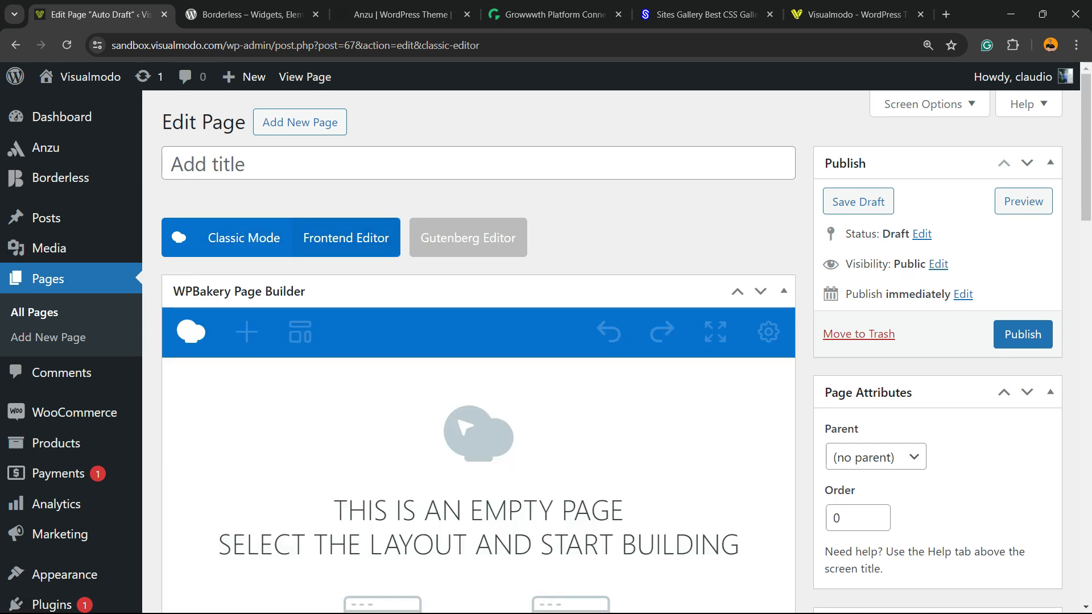
- Choose Theme Layout as the layout for the empty page
scroll(478, 342, down, 2)
scroll(478, 342, down, 3)
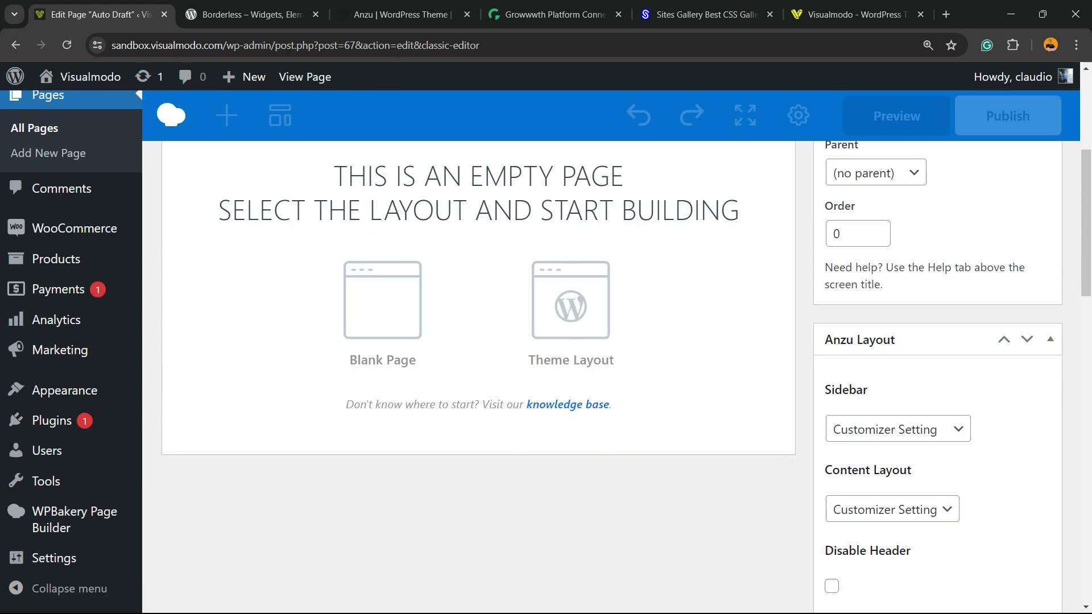
scroll(478, 341, up, 3)
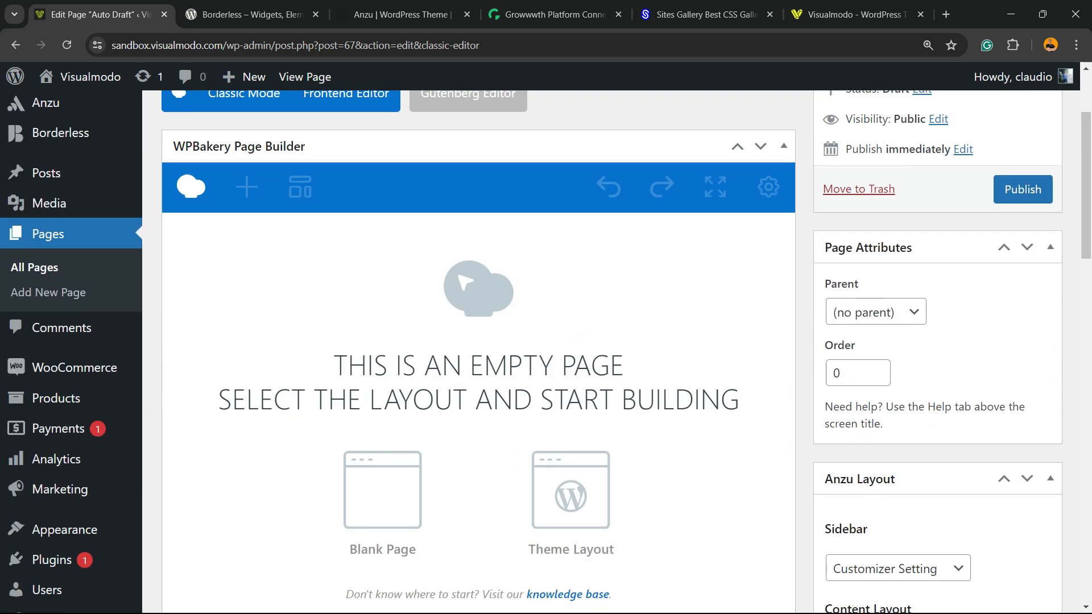
scroll(478, 341, down, 3)
drag(334, 176, 402, 176)
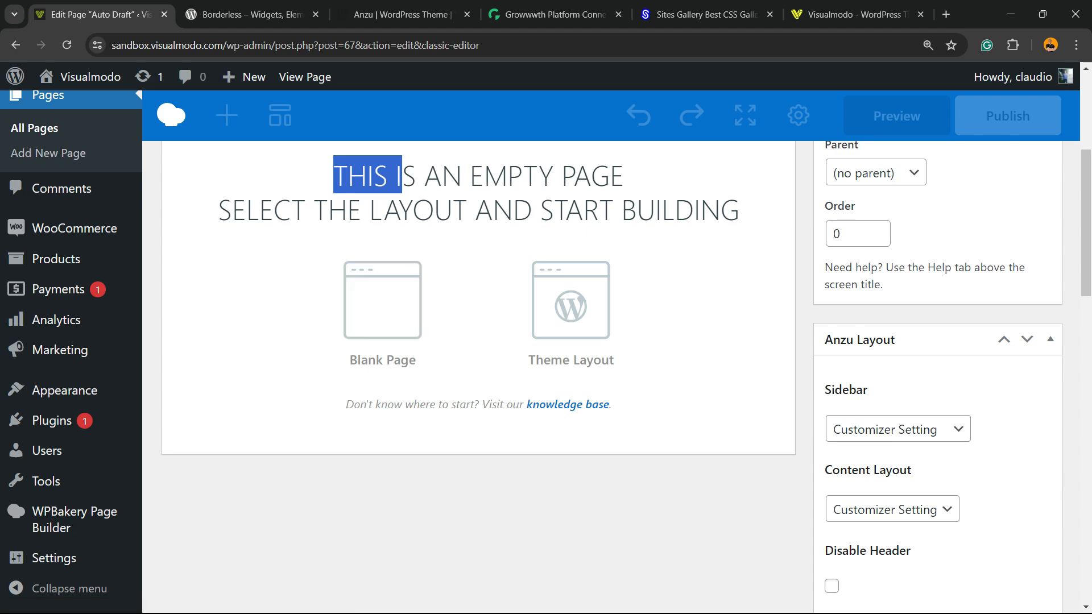
click(570, 301)
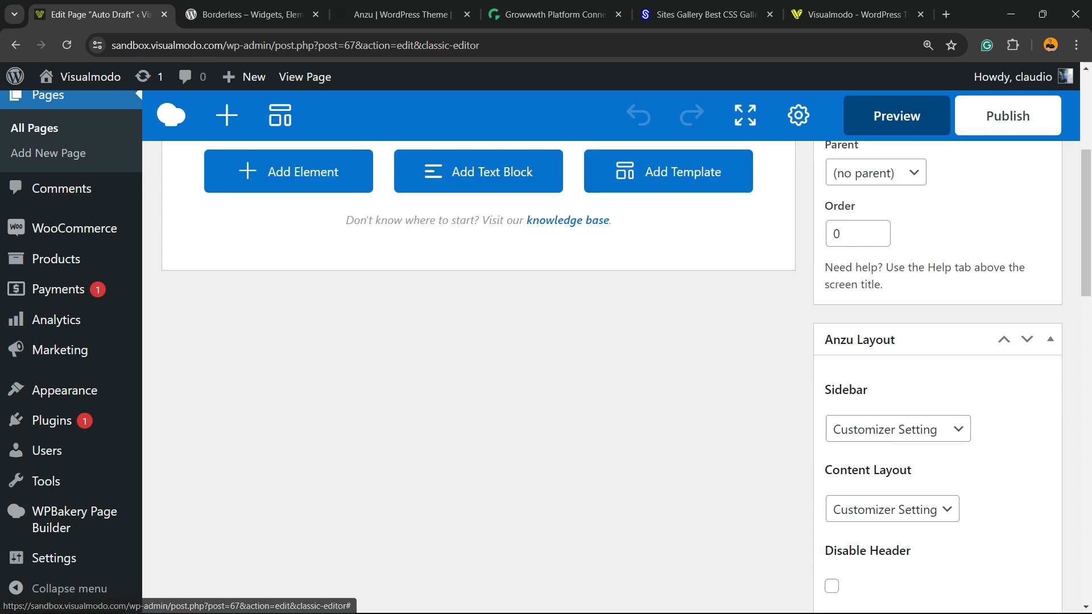
- Add a Pie Chart element to the page and save it with its default settings
scroll(571, 302, up, 2)
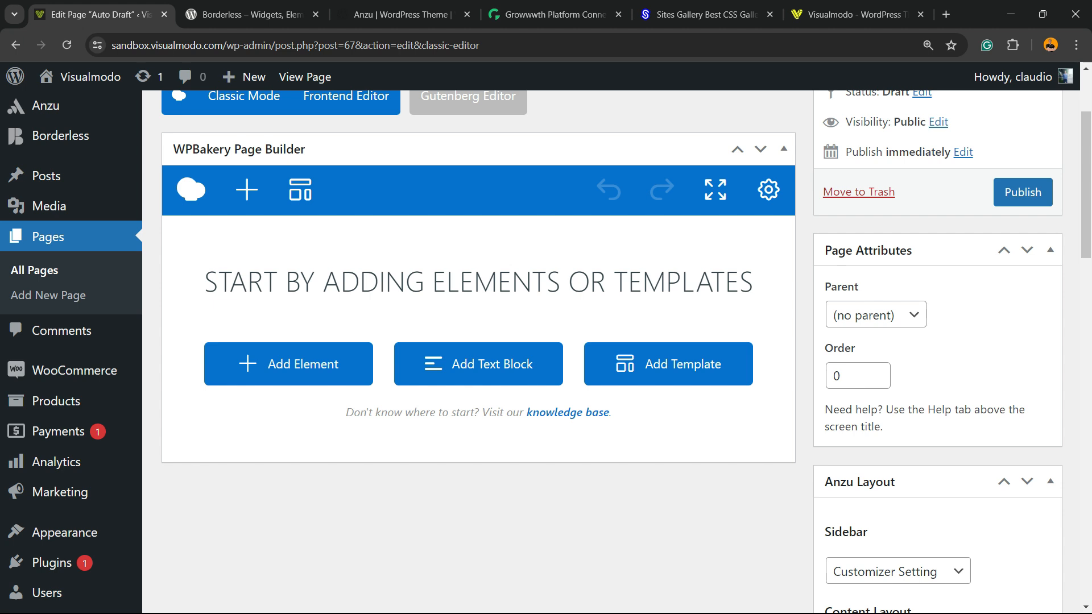
click(271, 360)
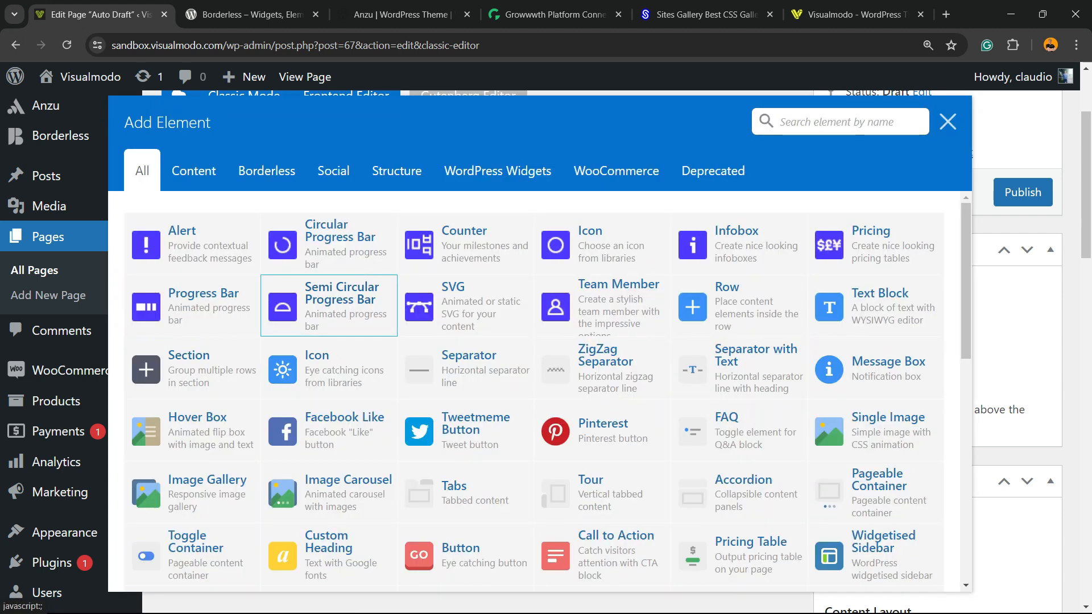
scroll(329, 301, down, 2)
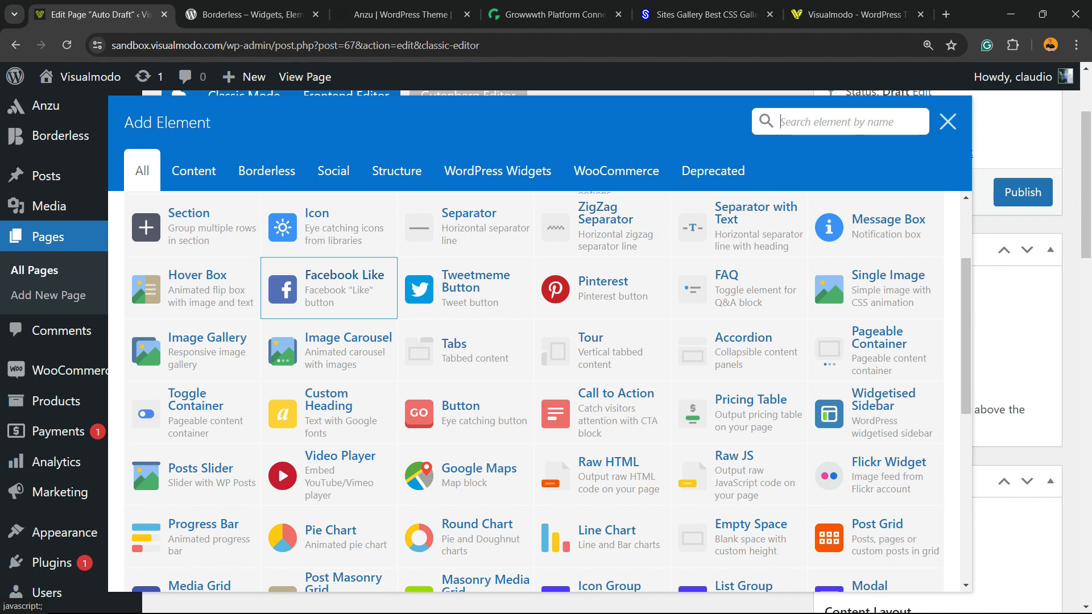
scroll(329, 302, down, 2)
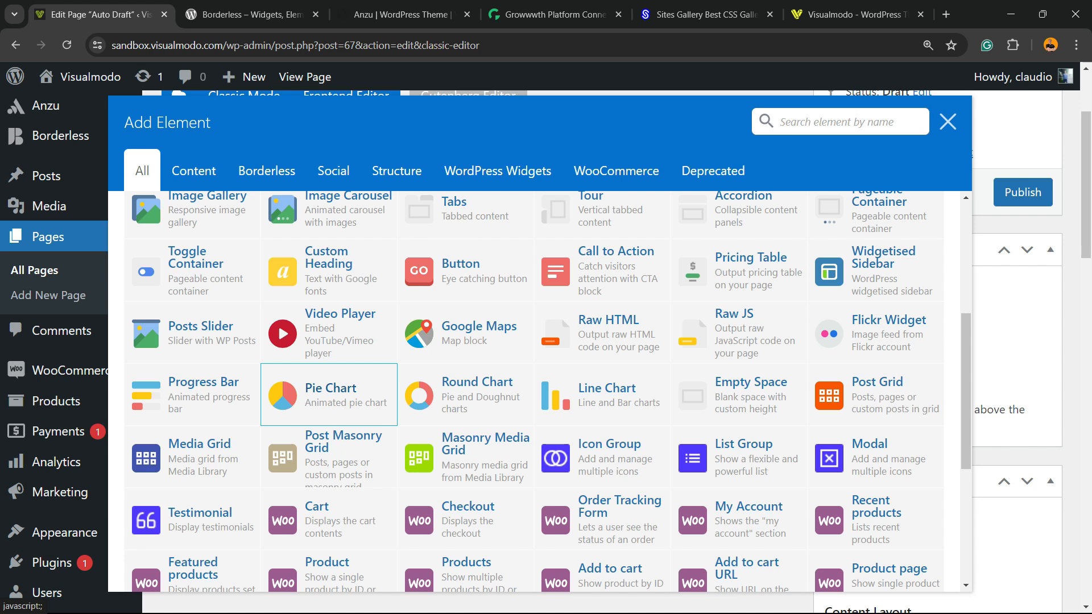
click(321, 392)
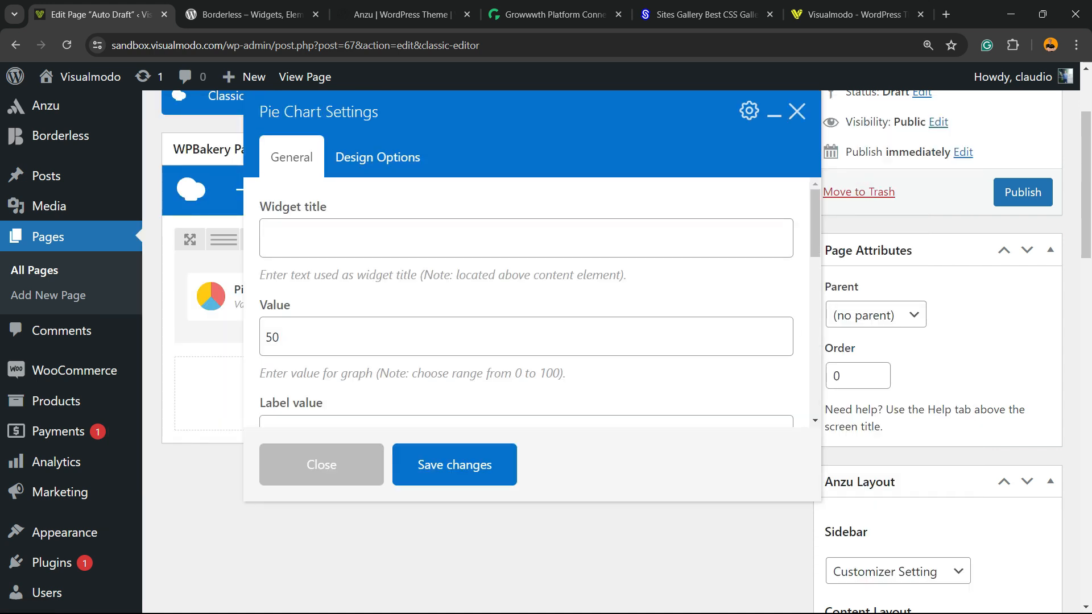
click(452, 464)
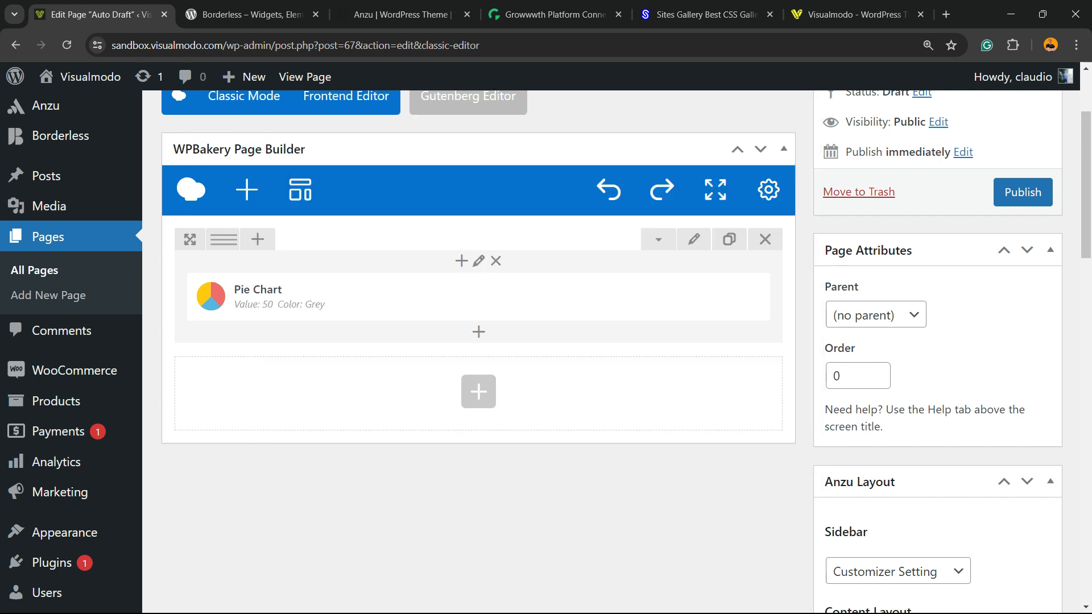
- Preview the draft page, examine the pie chart over the full length of the page, and return to the page editor
scroll(1023, 193, up, 2)
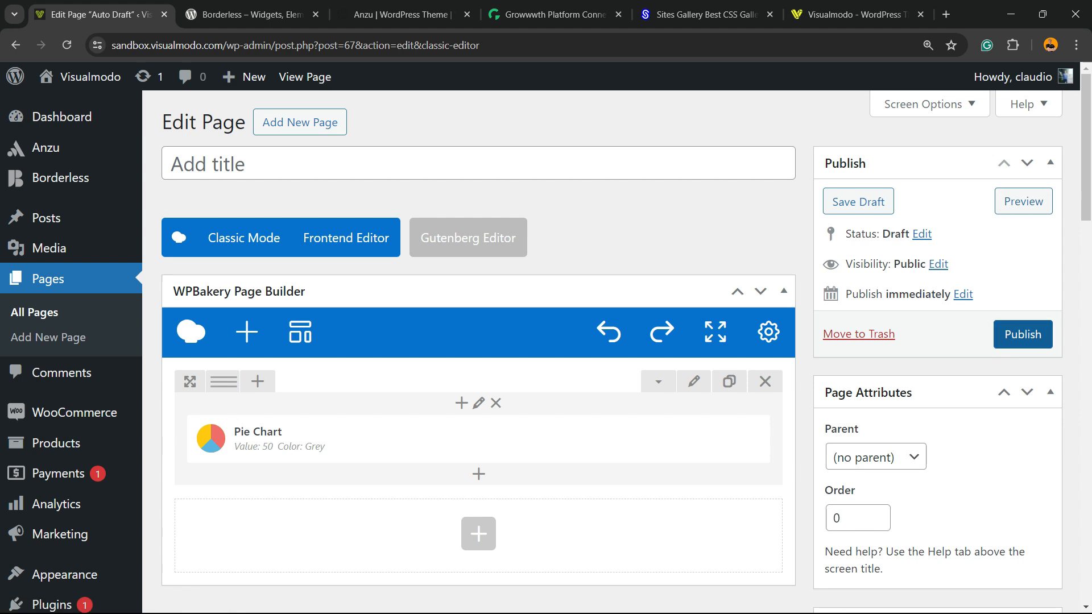
click(1014, 204)
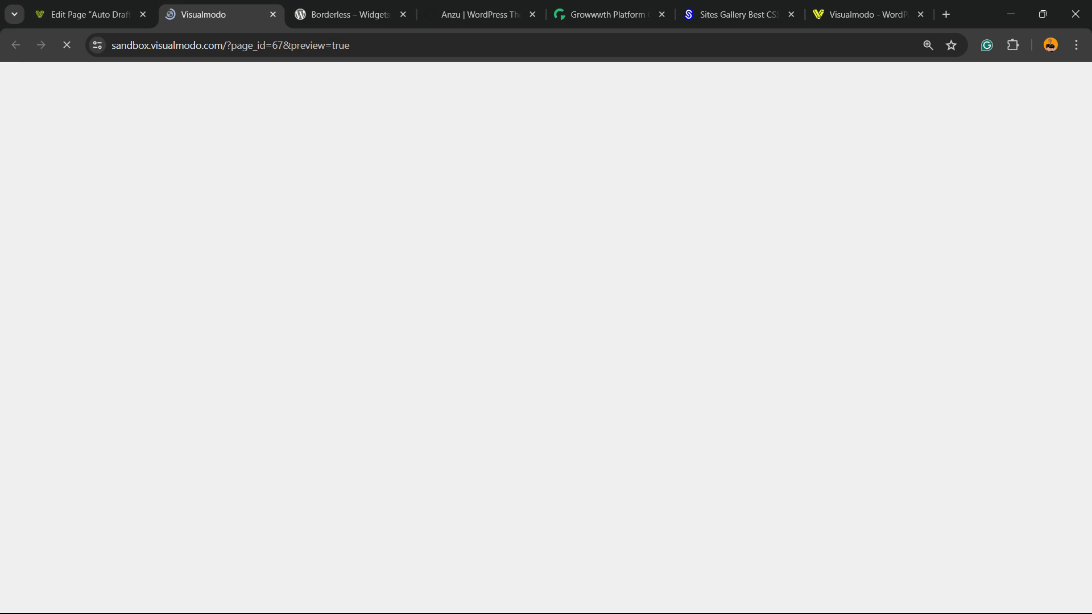
scroll(540, 342, down, 5)
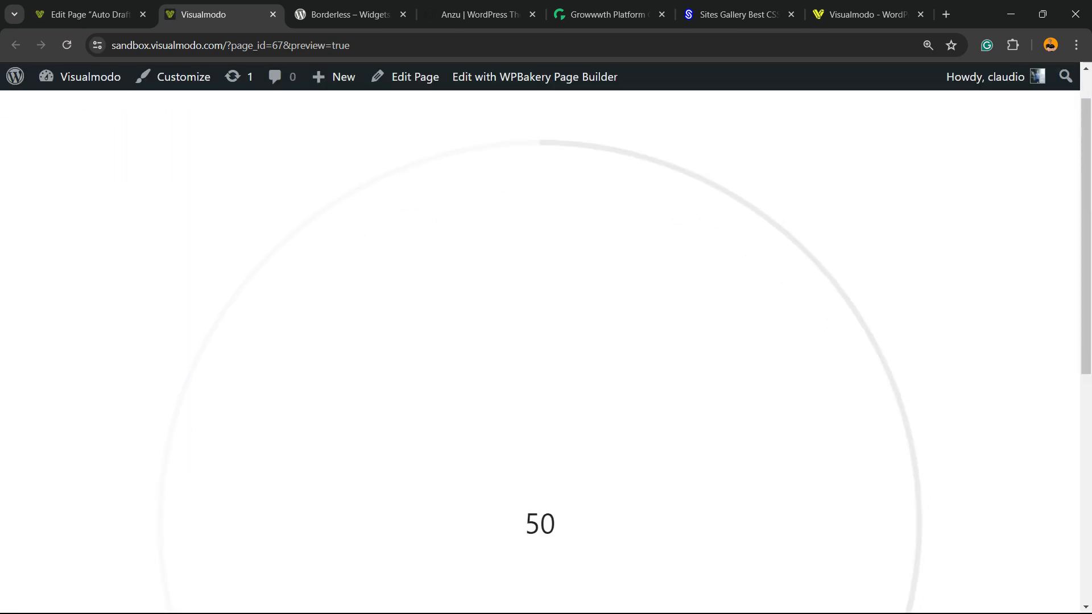
scroll(540, 341, down, 2)
scroll(540, 341, down, 2)
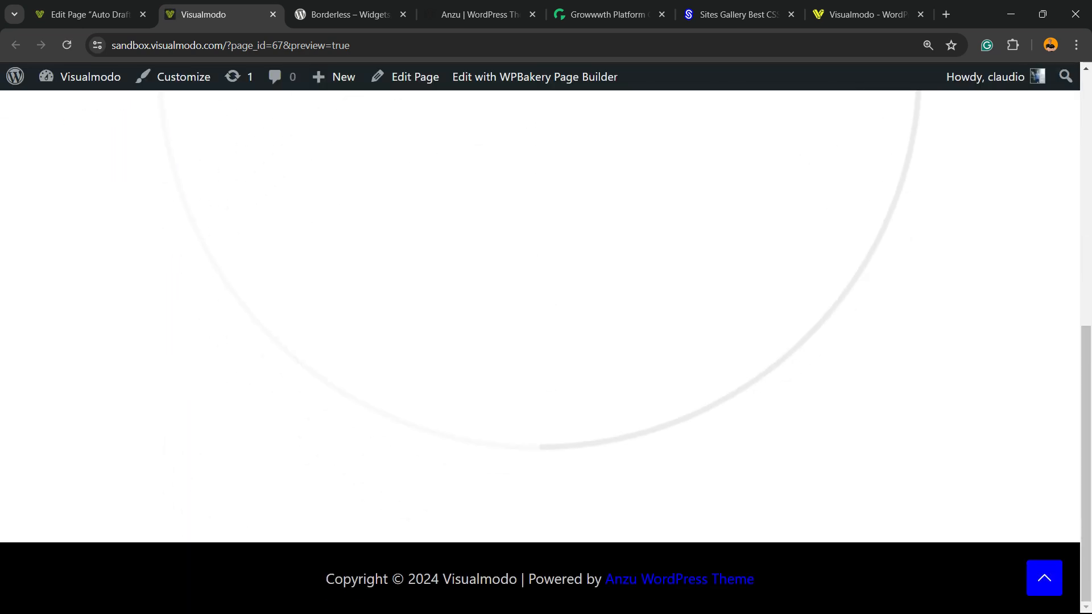
scroll(540, 341, up, 10)
scroll(540, 341, down, 10)
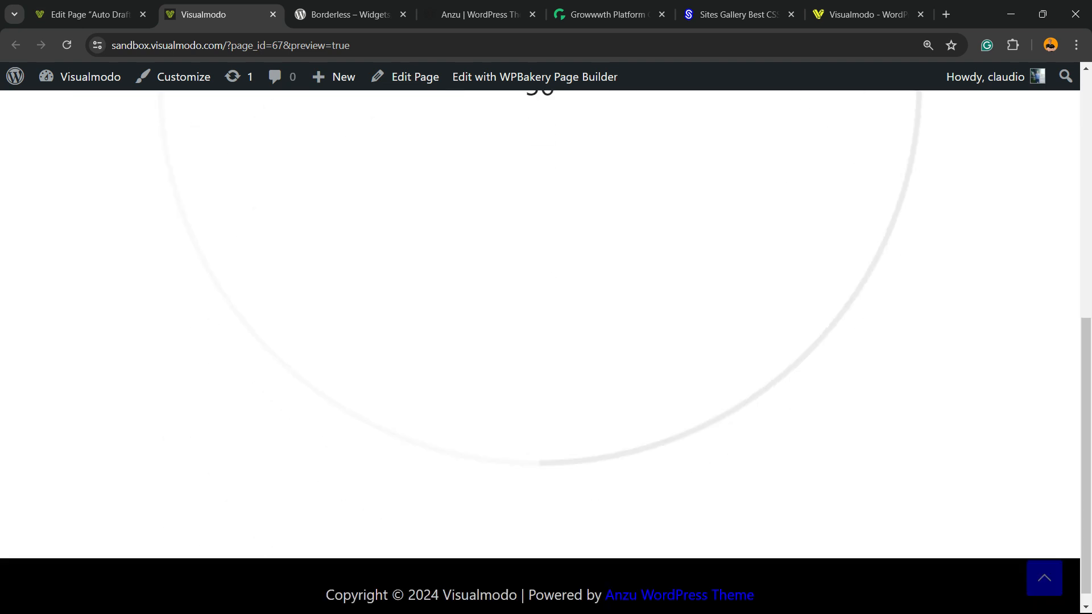
scroll(541, 341, up, 5)
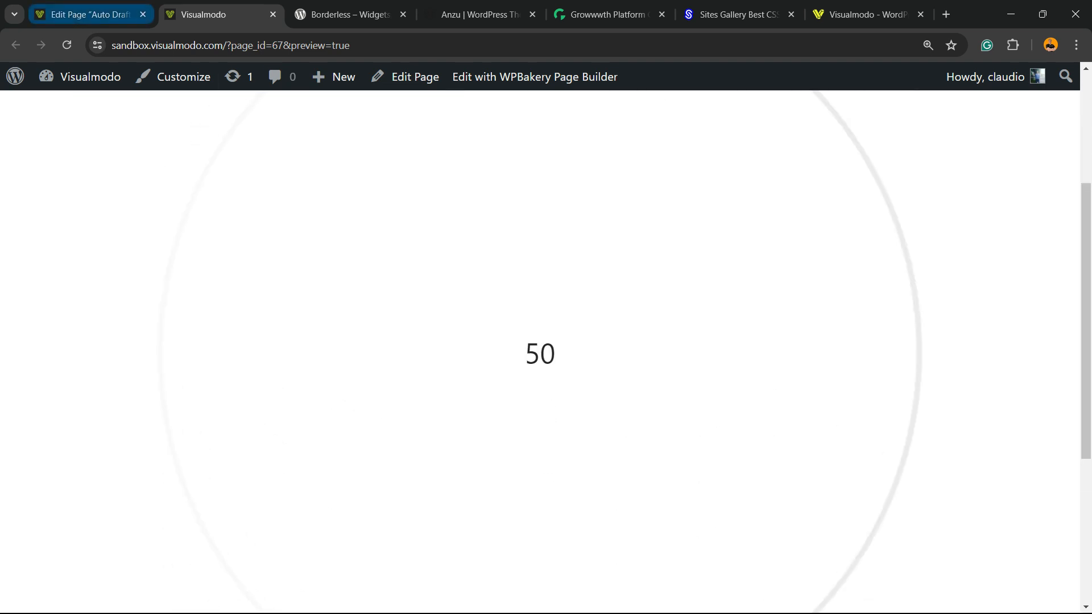
click(91, 15)
scroll(478, 341, down, 3)
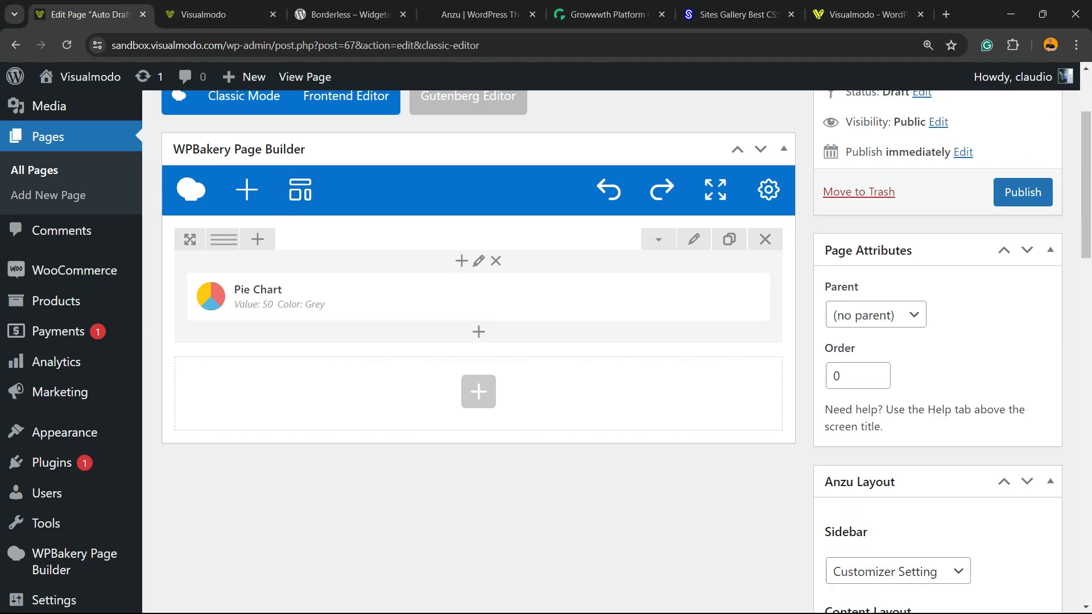
- Add a Video Player element in a new row below the pie chart and close its settings
mouse_move(224, 239)
click(479, 391)
click(317, 383)
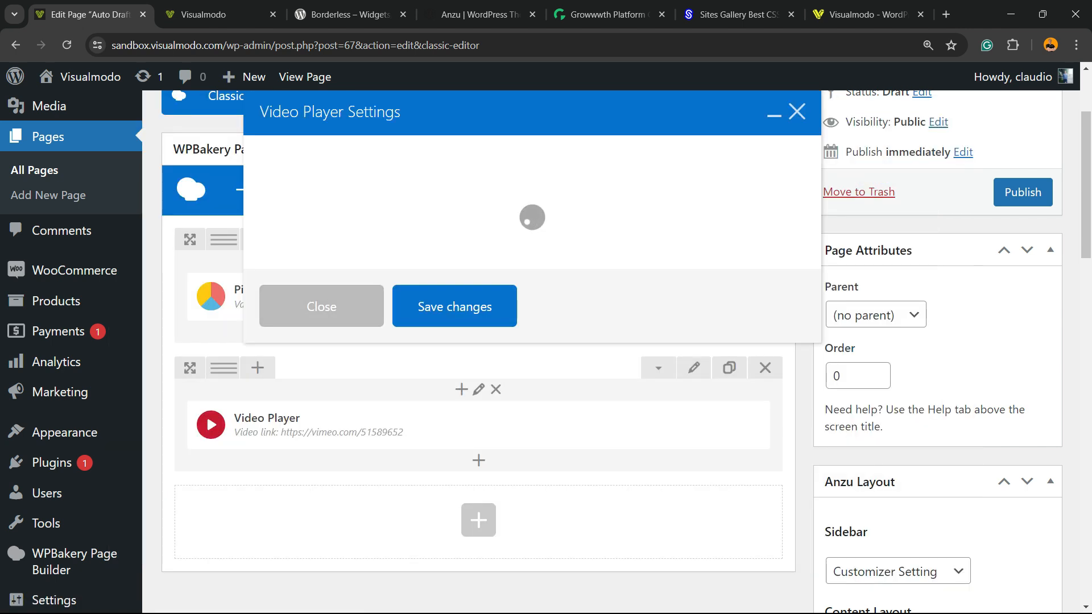
click(320, 461)
- Delete the Video Player element and the row that contained it
drag(405, 426, 443, 405)
drag(427, 482, 421, 433)
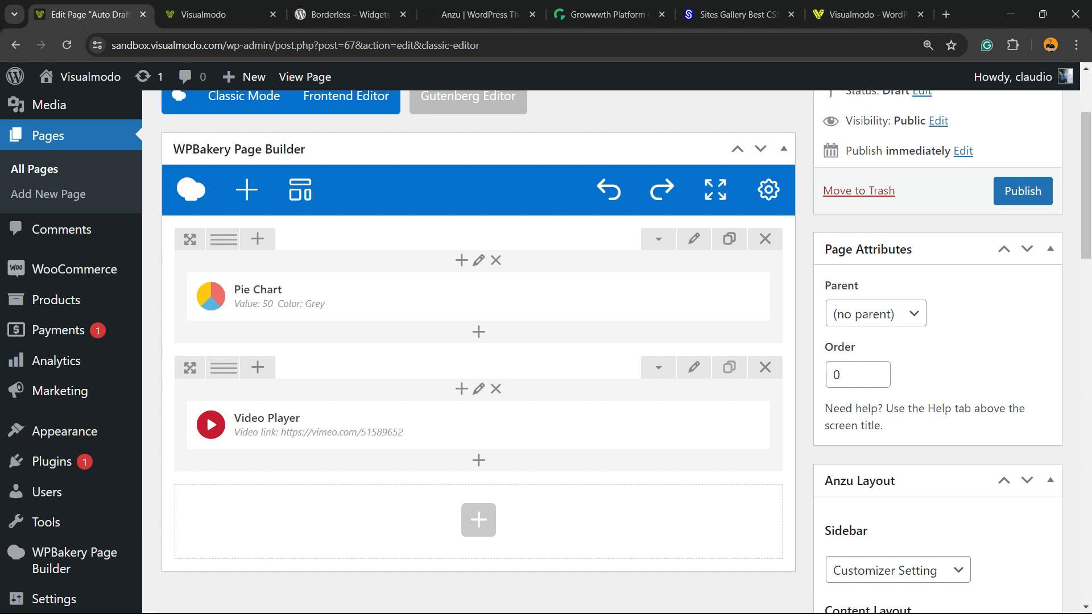
click(552, 425)
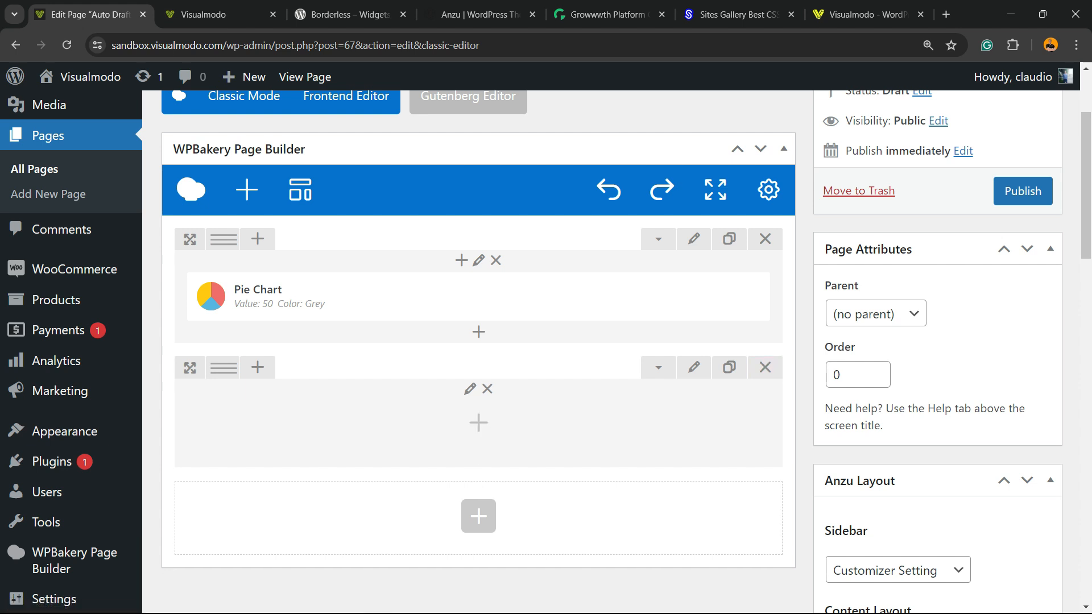
click(765, 366)
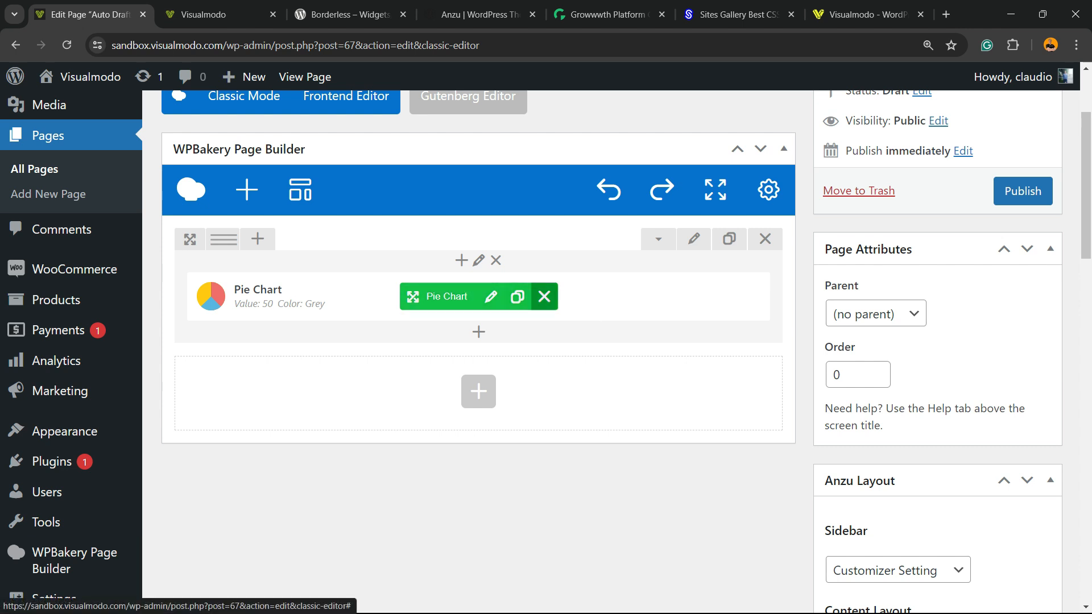
- Duplicate the Pie Chart element within its row
click(517, 297)
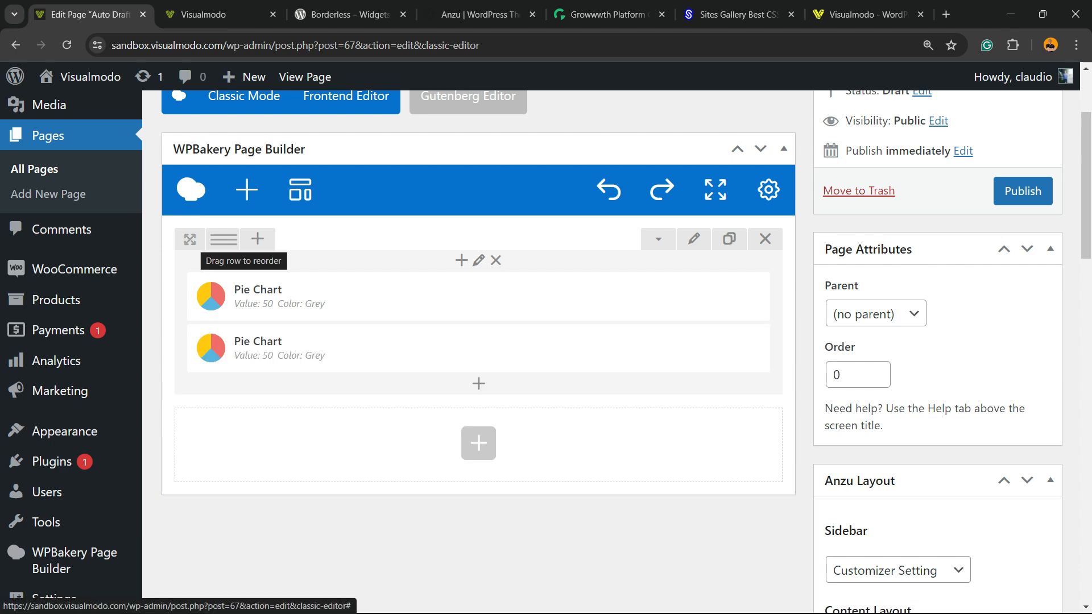
drag(190, 240, 192, 248)
- Split the row into a 1/2 + 1/2 column layout and move the upper pie chart into the empty second column
mouse_move(226, 239)
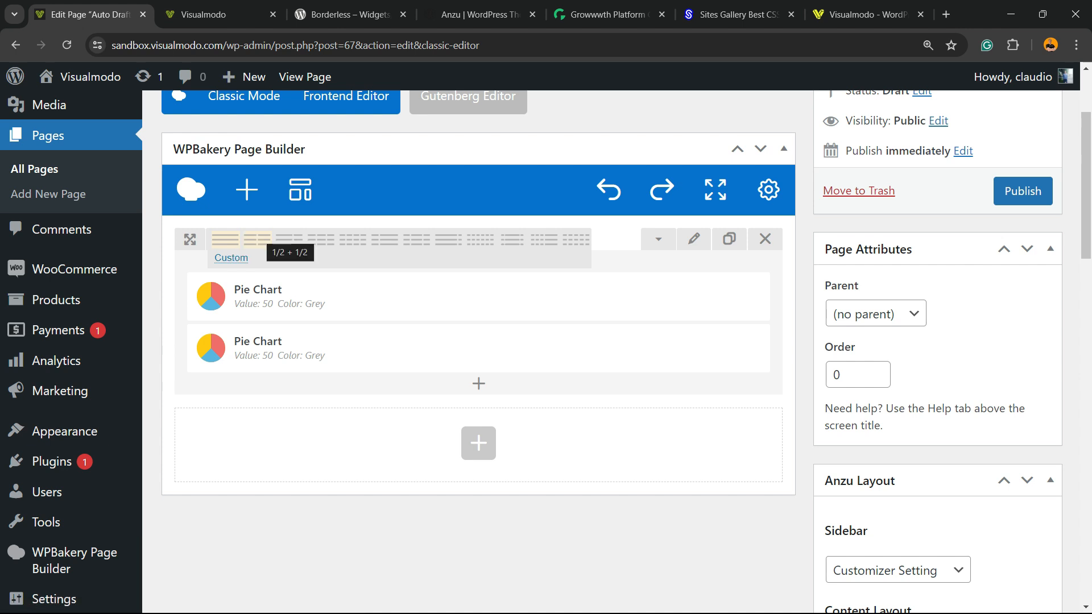
click(258, 240)
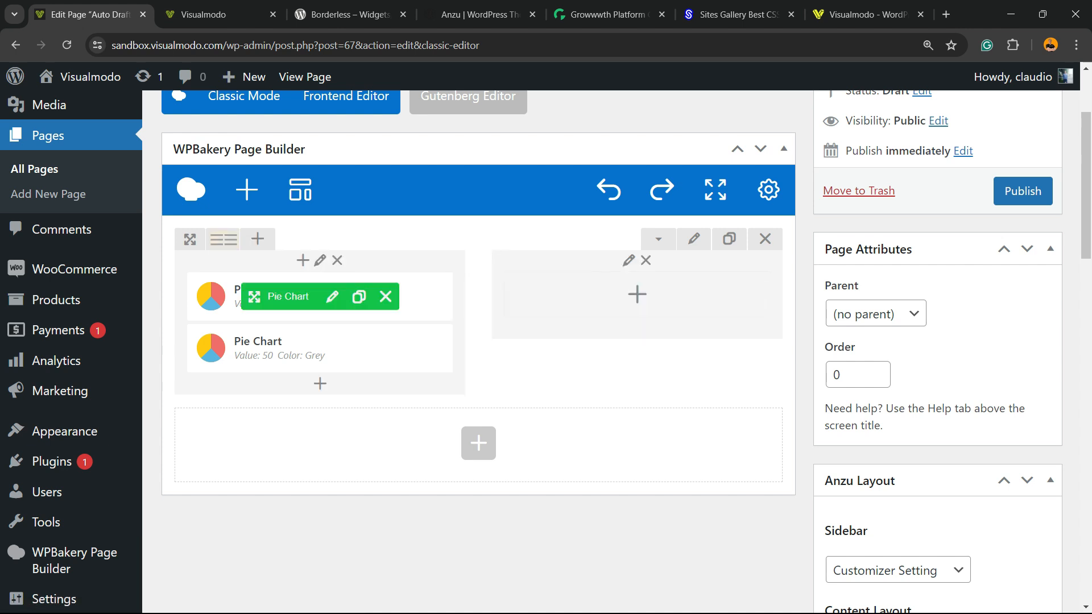
mouse_move(282, 296)
drag(282, 297, 608, 300)
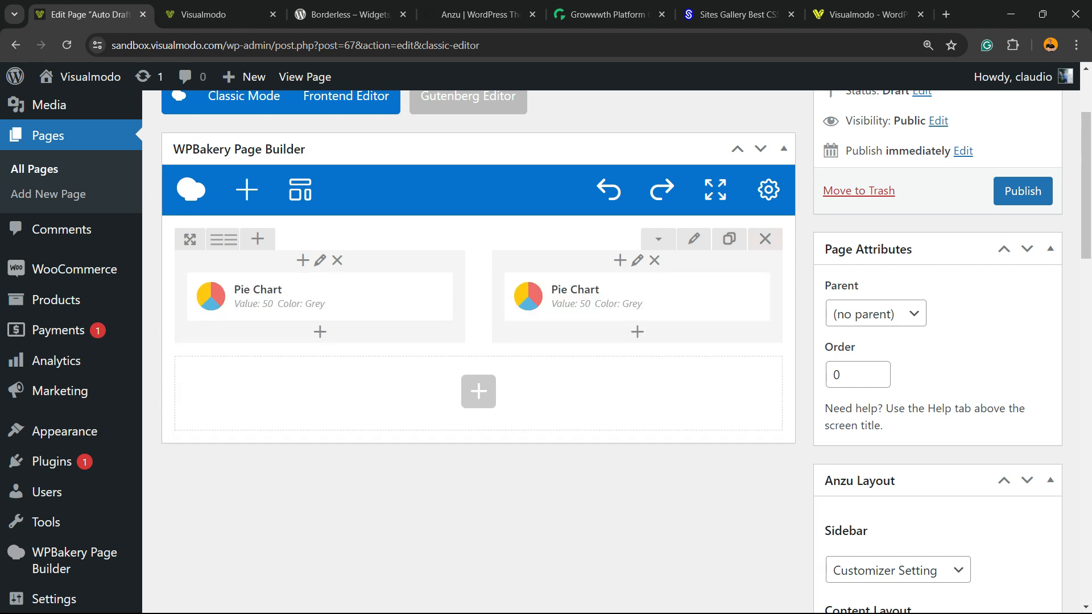
- Preview the draft page with both pie charts, and return to the page editor
scroll(620, 353, up, 3)
click(1023, 202)
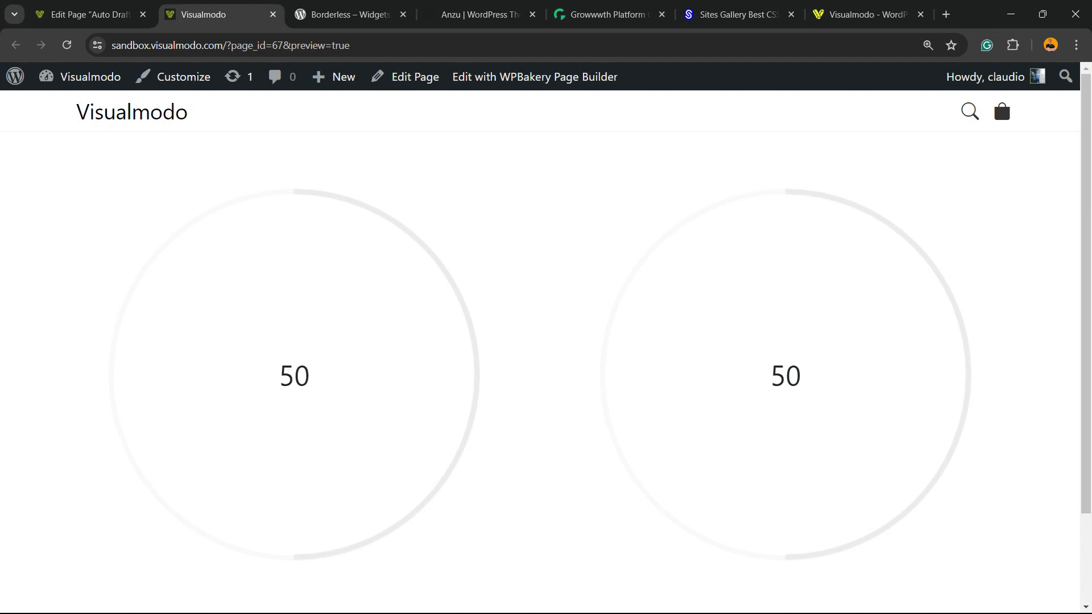
click(91, 14)
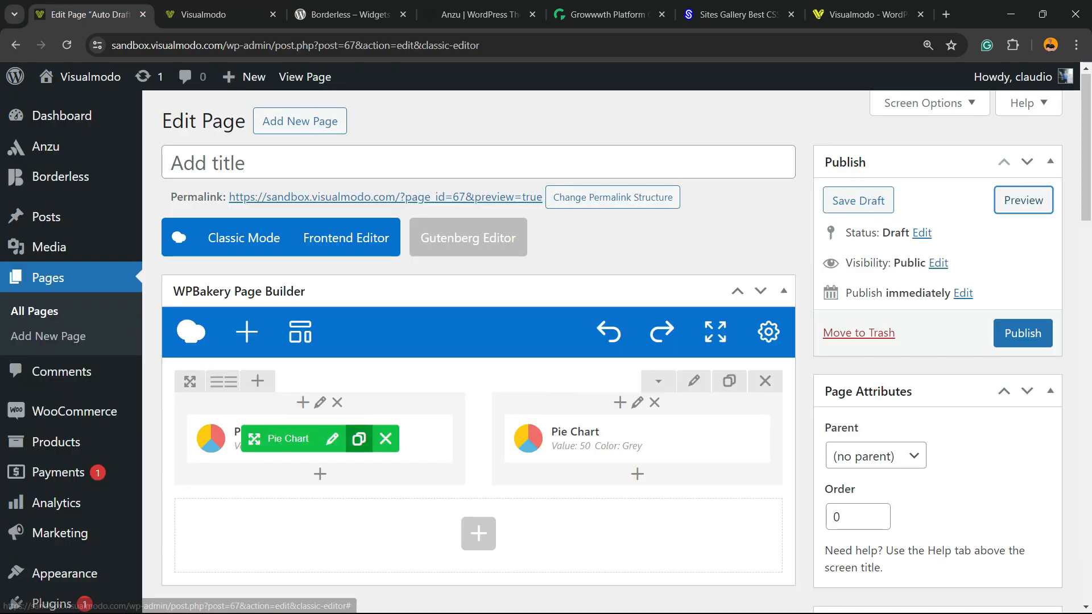
- Set the first column's pie chart to value 80, label "Time" and units "s"
scroll(318, 438, down, 3)
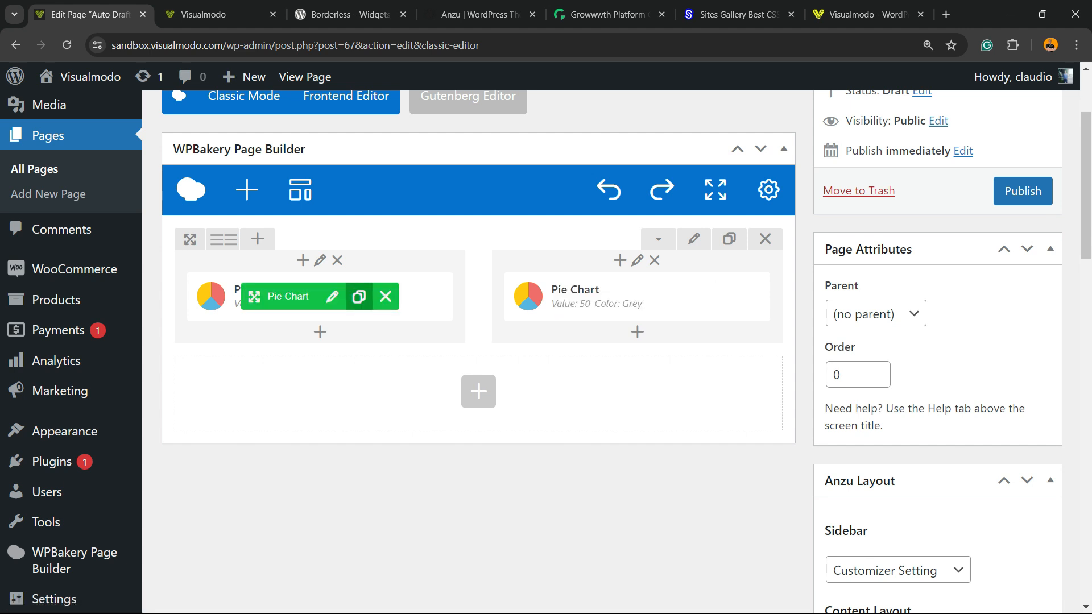
click(332, 297)
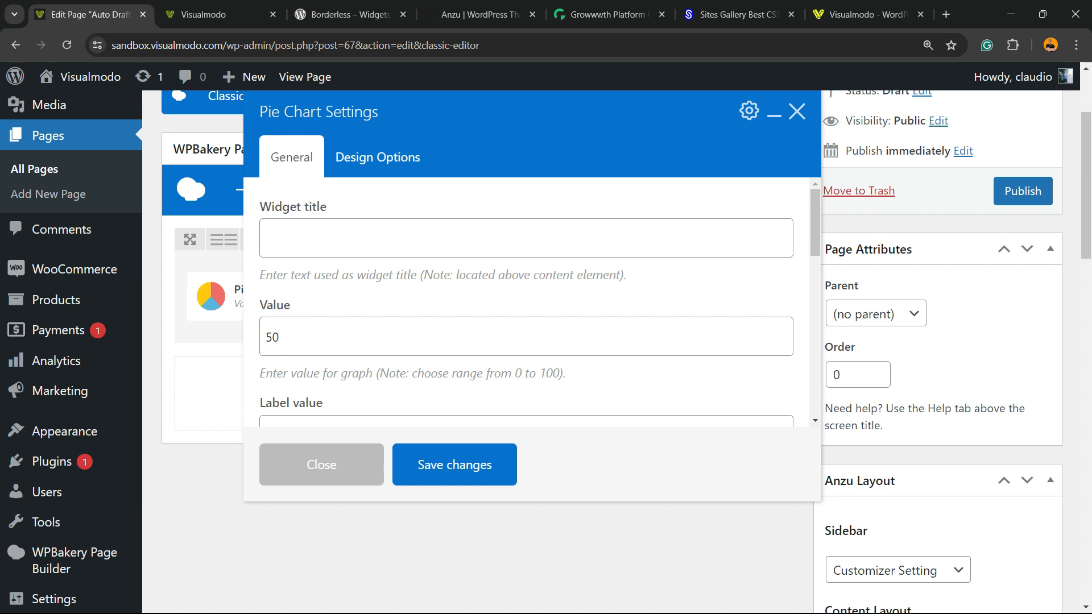
drag(273, 338, 265, 337)
text(8)
scroll(526, 303, down, 2)
click(273, 293)
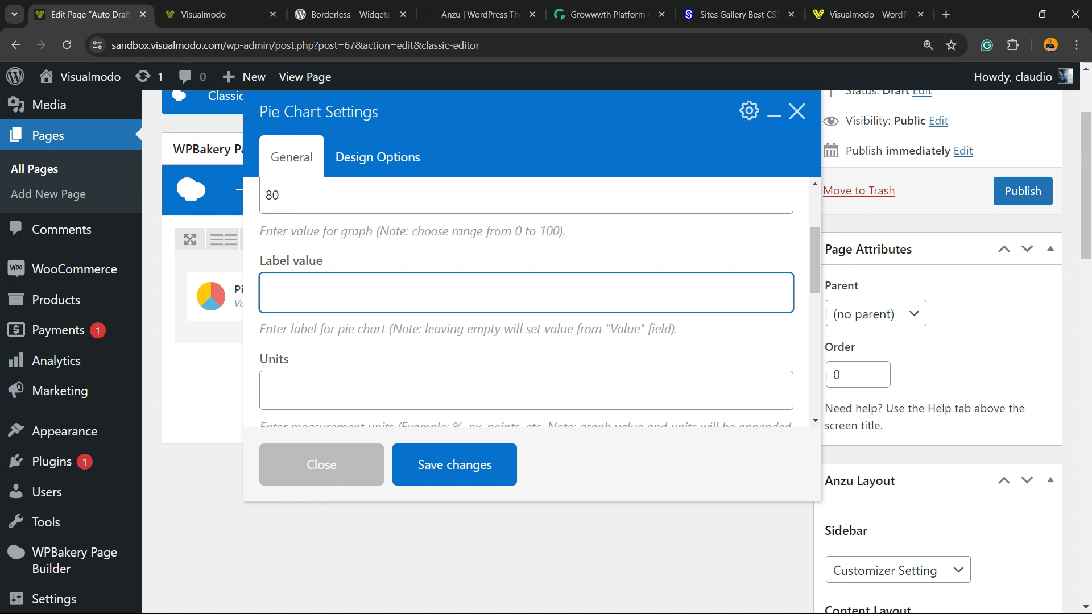
text(Time)
scroll(526, 303, down, 2)
click(273, 249)
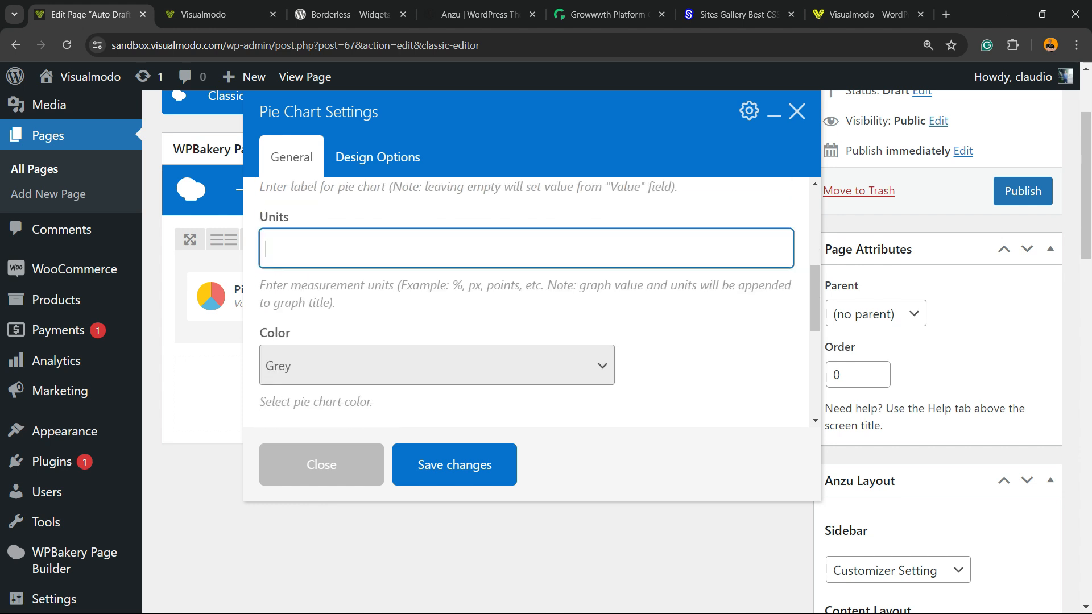
text(s)
- Set the first pie chart's color to Purple and save its settings
click(437, 365)
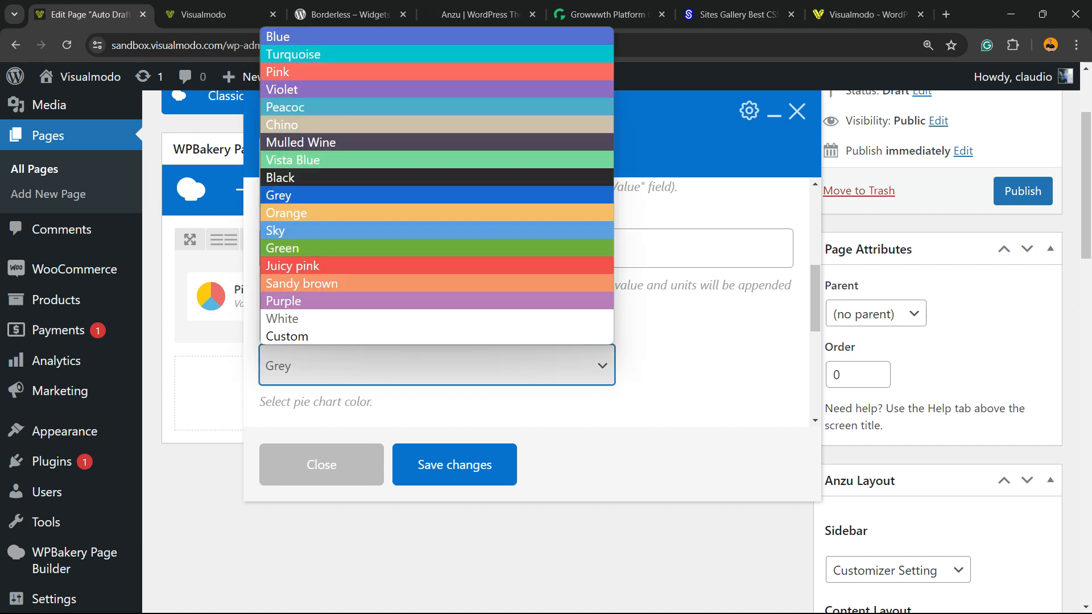
click(342, 301)
scroll(341, 301, down, 3)
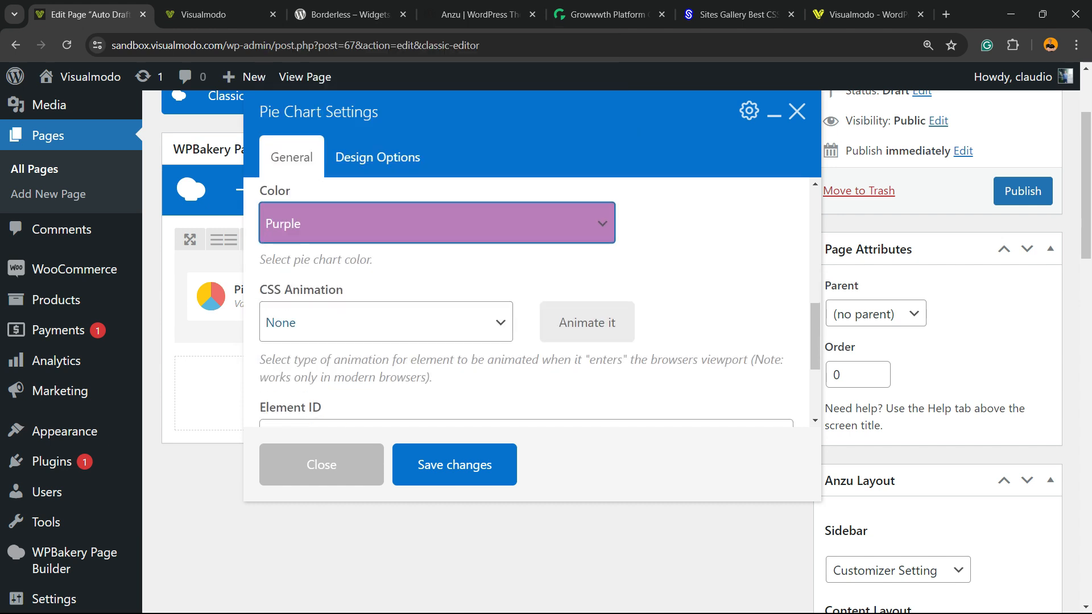
scroll(526, 303, down, 3)
click(454, 465)
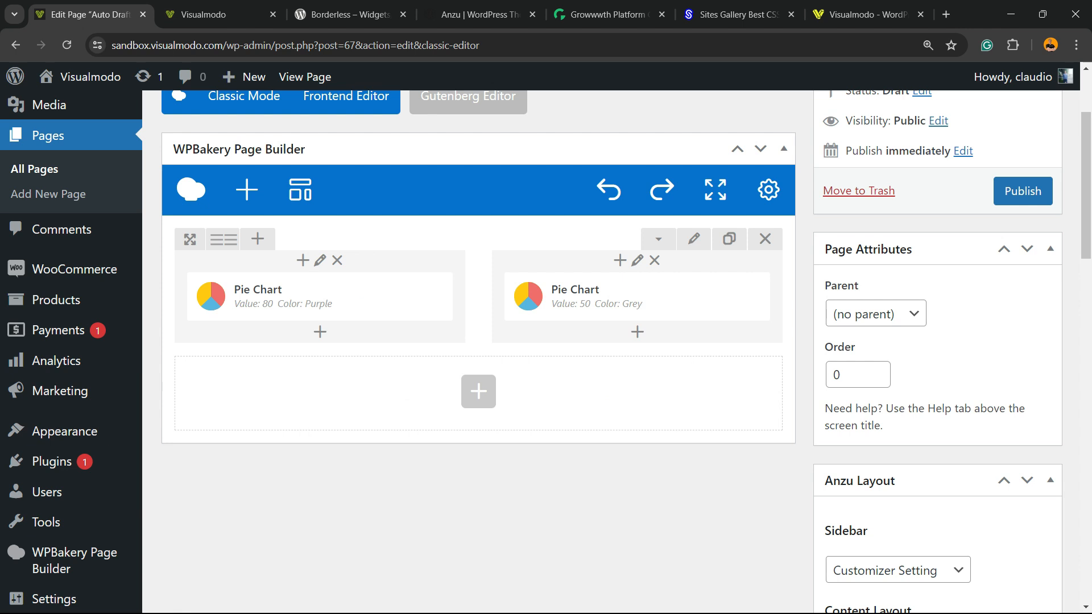
- Preview the page with the restyled first pie chart, and return to the editor
scroll(910, 342, up, 3)
click(1023, 199)
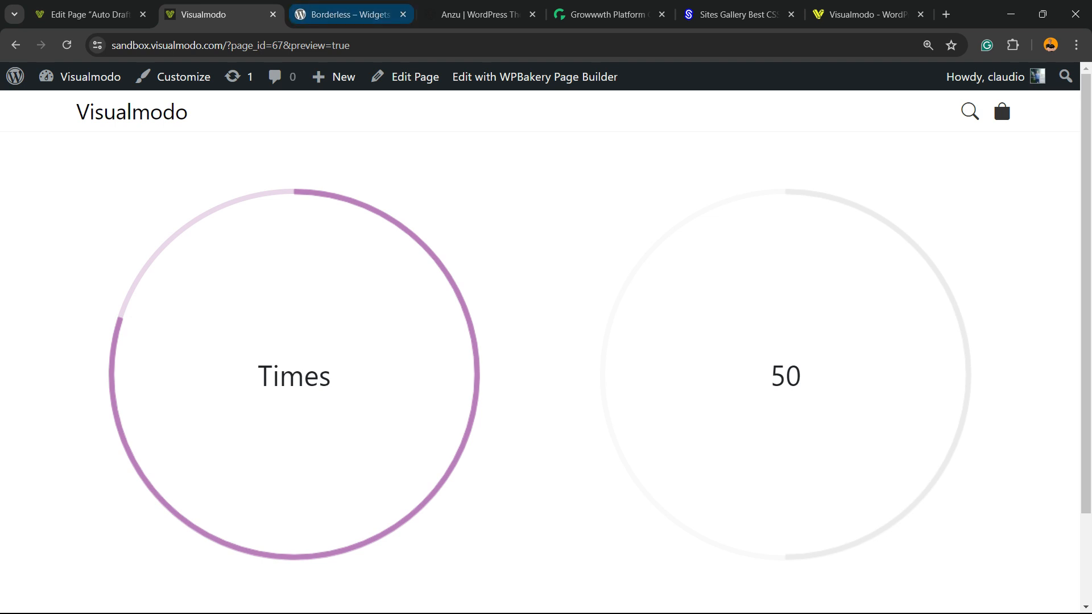
click(90, 15)
- Set the first pie chart's CSS animation to fadeInUp, save its settings and check it in the page preview
click(332, 439)
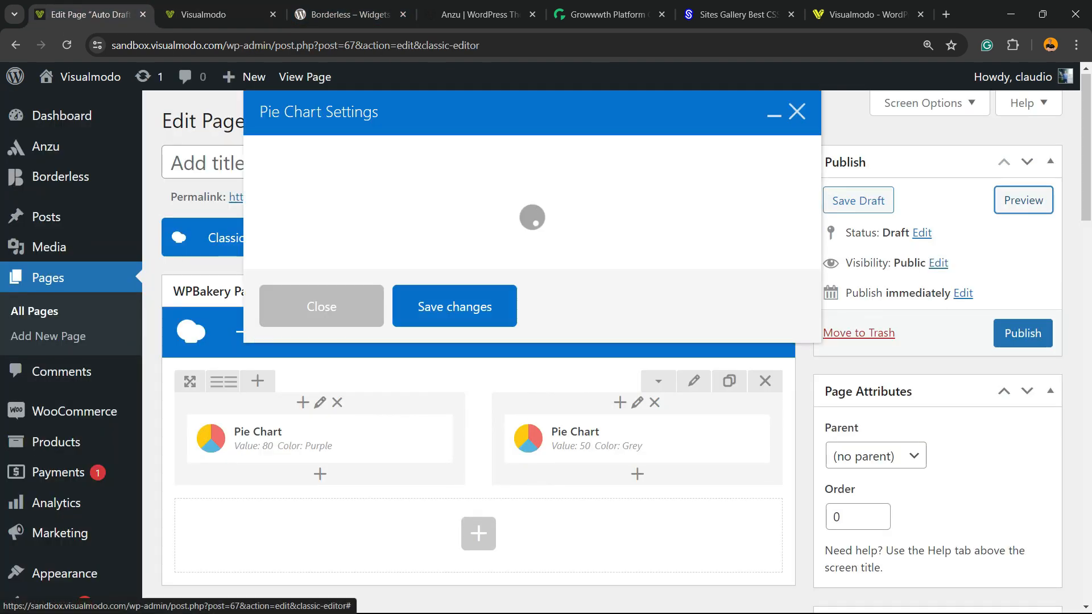
scroll(526, 302, down, 3)
scroll(526, 301, down, 3)
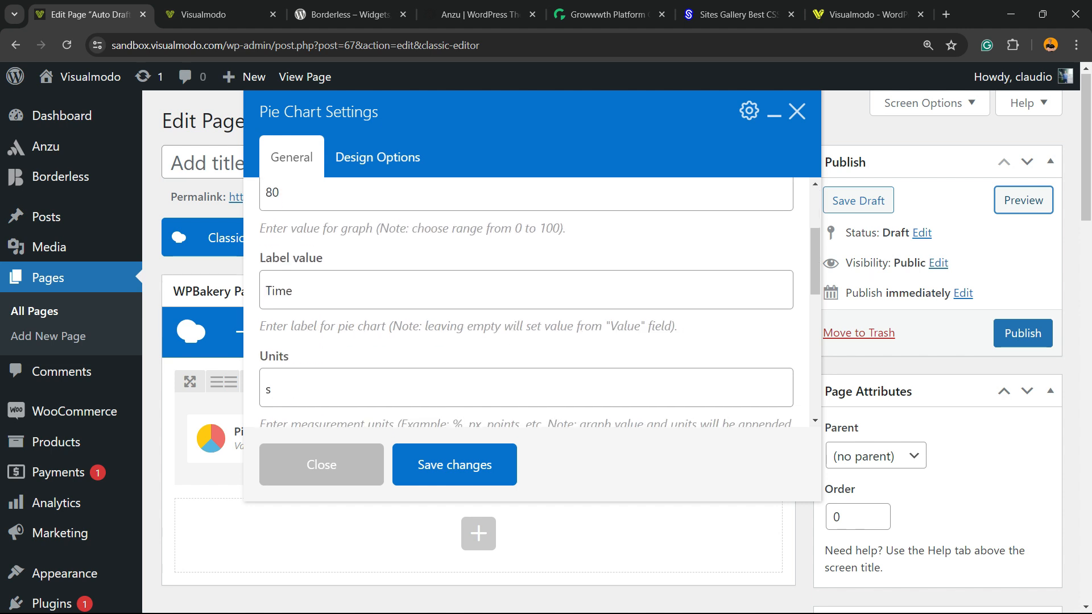
scroll(526, 302, down, 3)
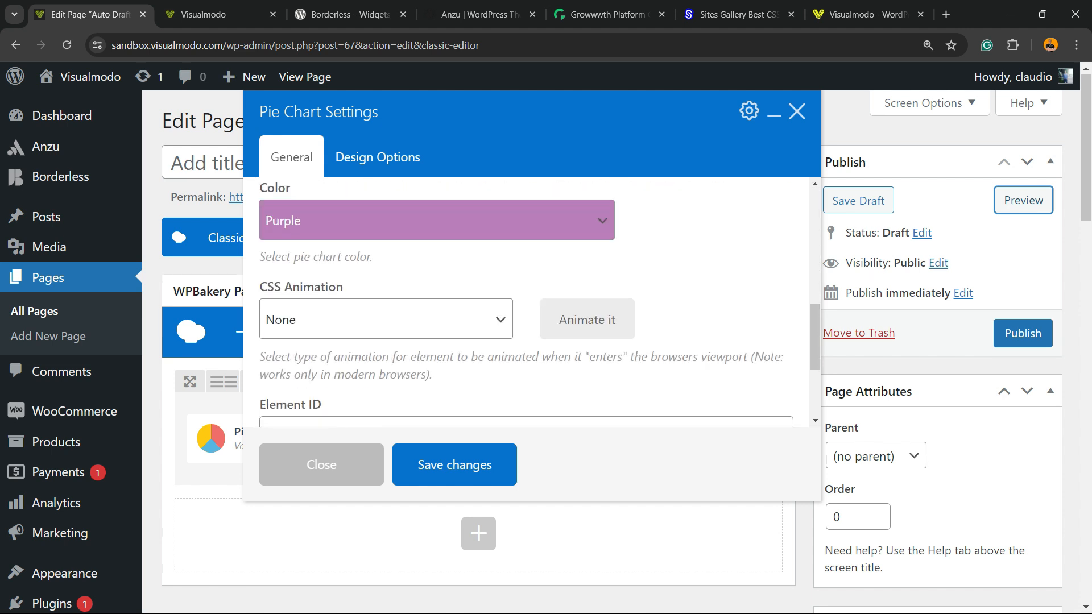
scroll(526, 302, down, 3)
scroll(526, 302, up, 3)
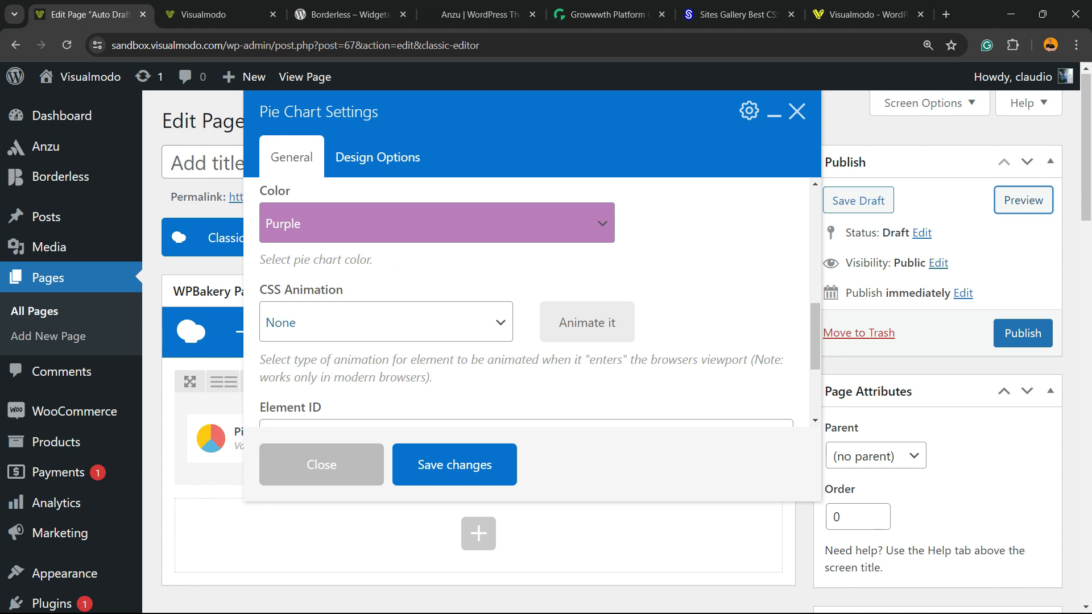
click(385, 323)
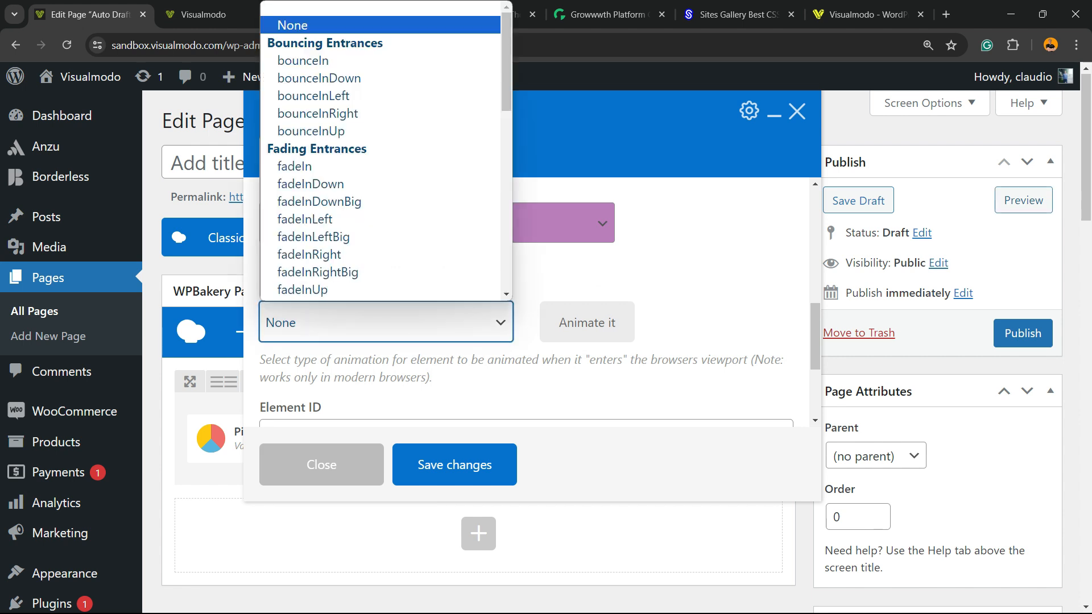
click(380, 276)
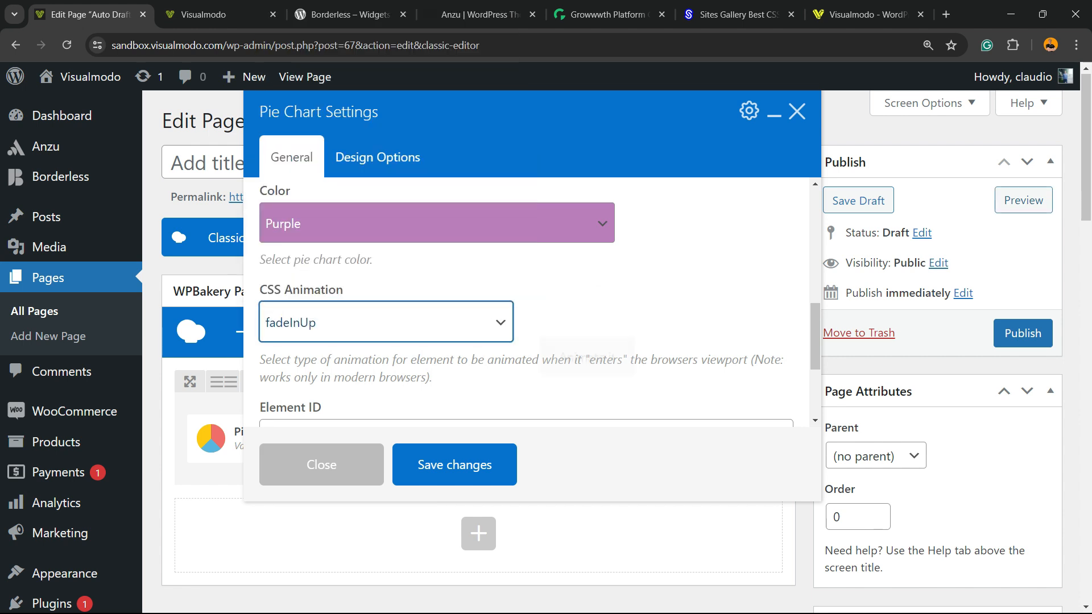
scroll(526, 301, up, 2)
scroll(526, 301, up, 5)
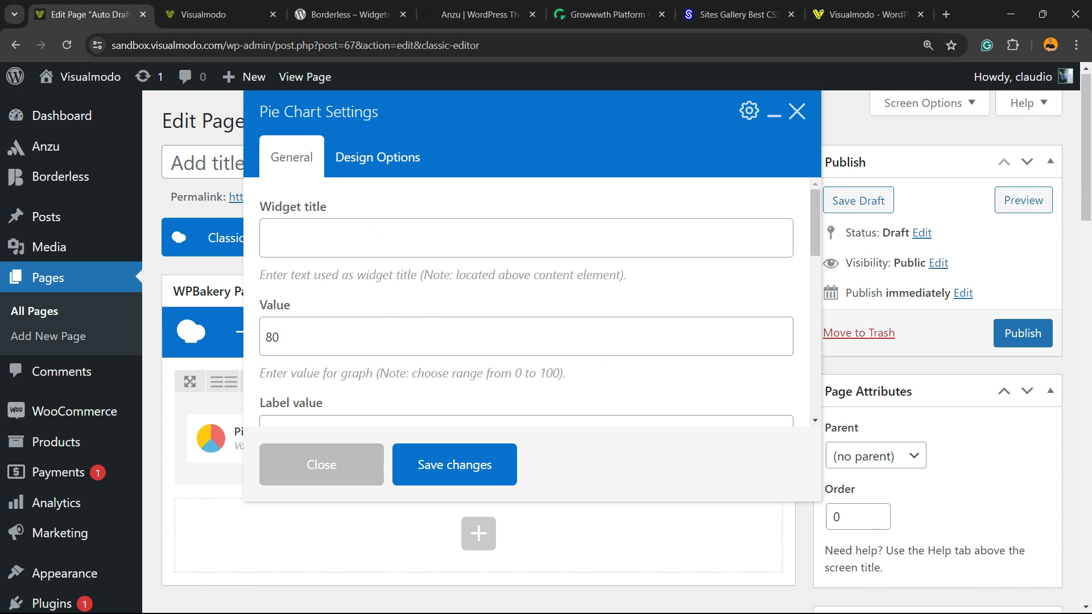
click(455, 464)
click(1024, 200)
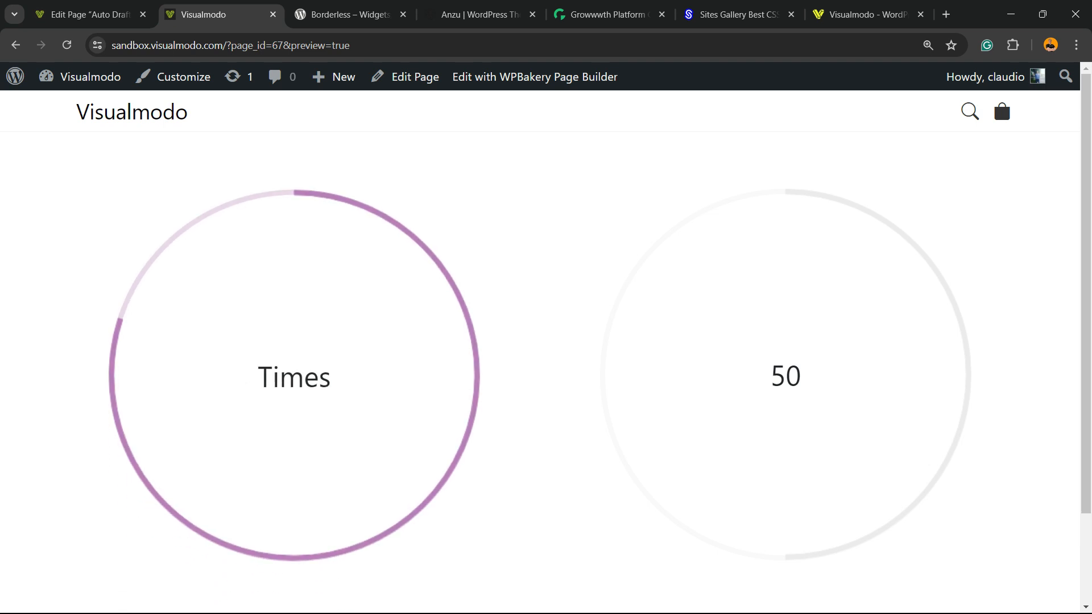
click(90, 15)
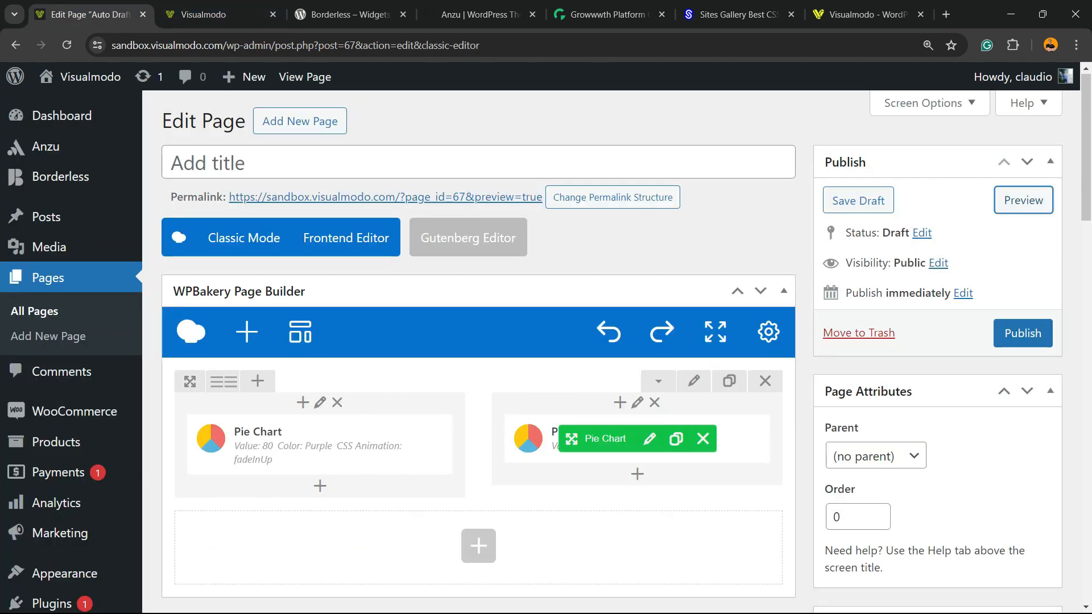
- Publish the page and open it from its live view in the WPBakery frontend editor at 110% browser zoom
click(1023, 334)
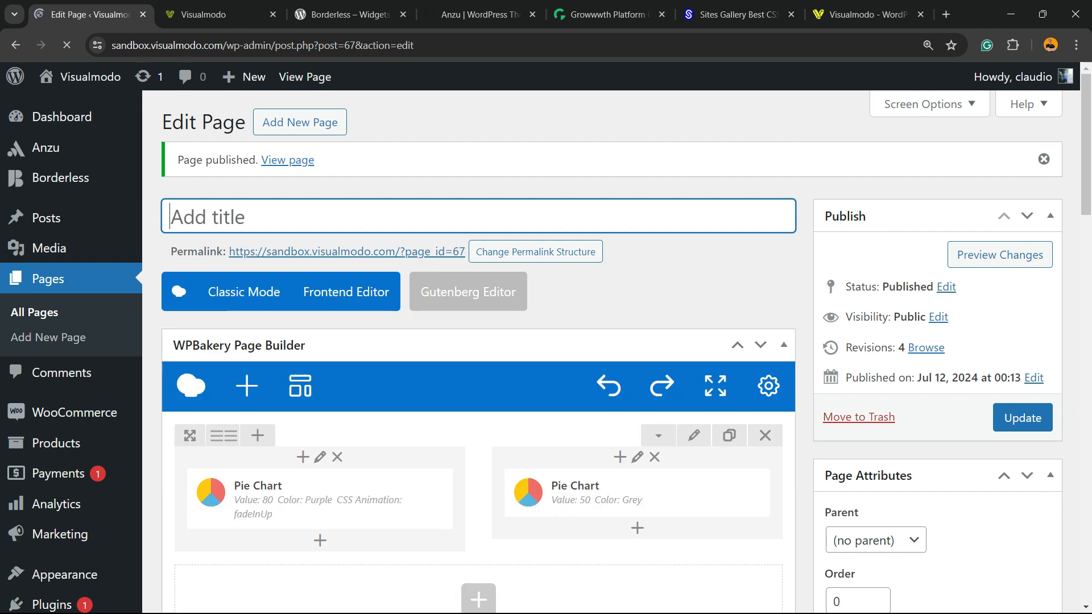
click(347, 251)
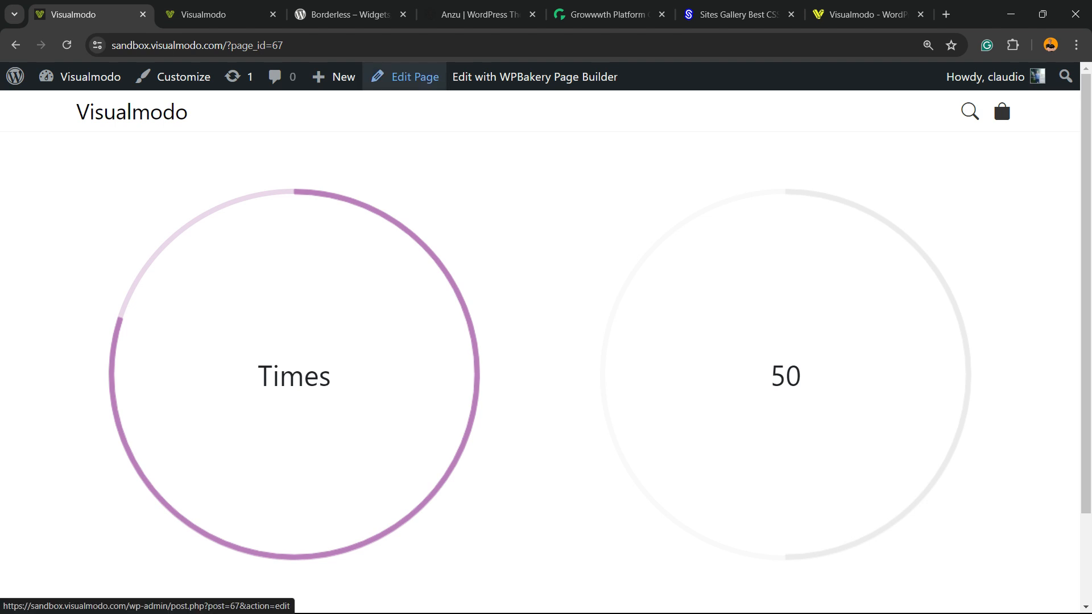
click(494, 80)
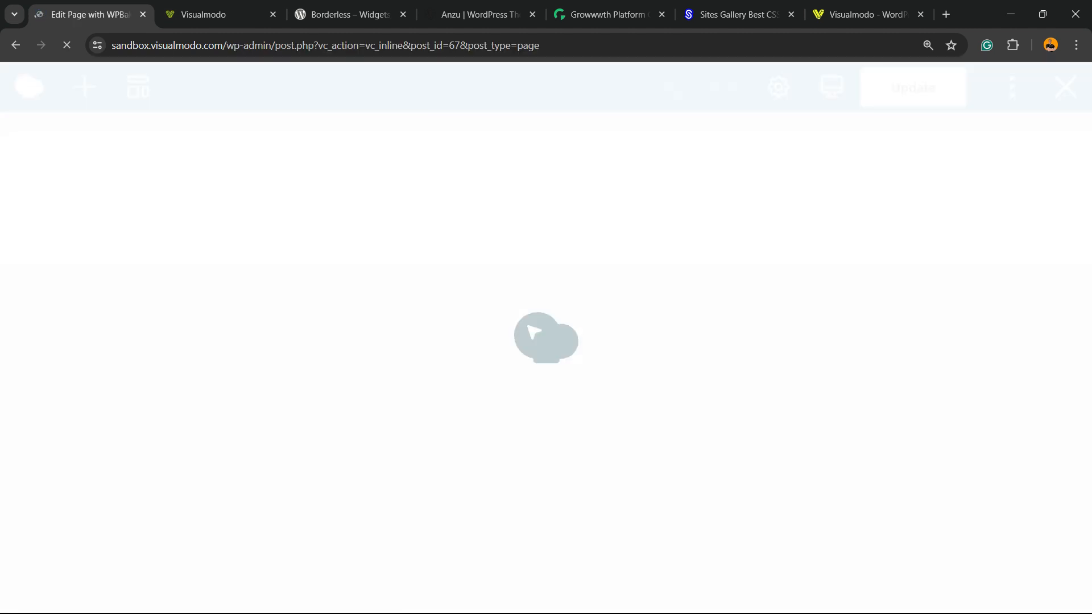
key(ctrl+minus)
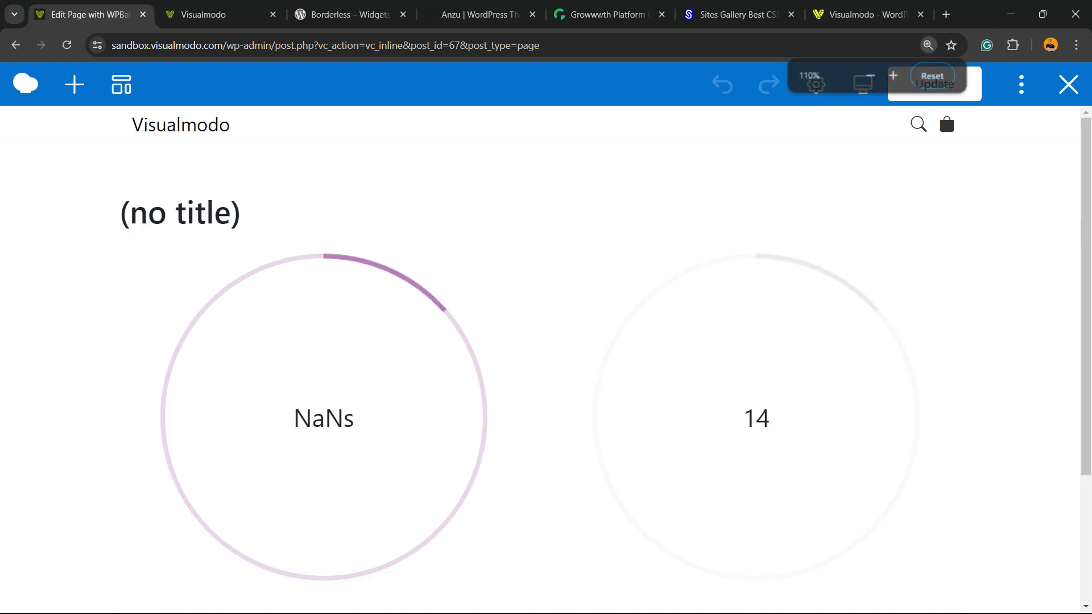
- Set the second column's pie chart color to Blue, save the change and close its settings
scroll(999, 117, down, 5)
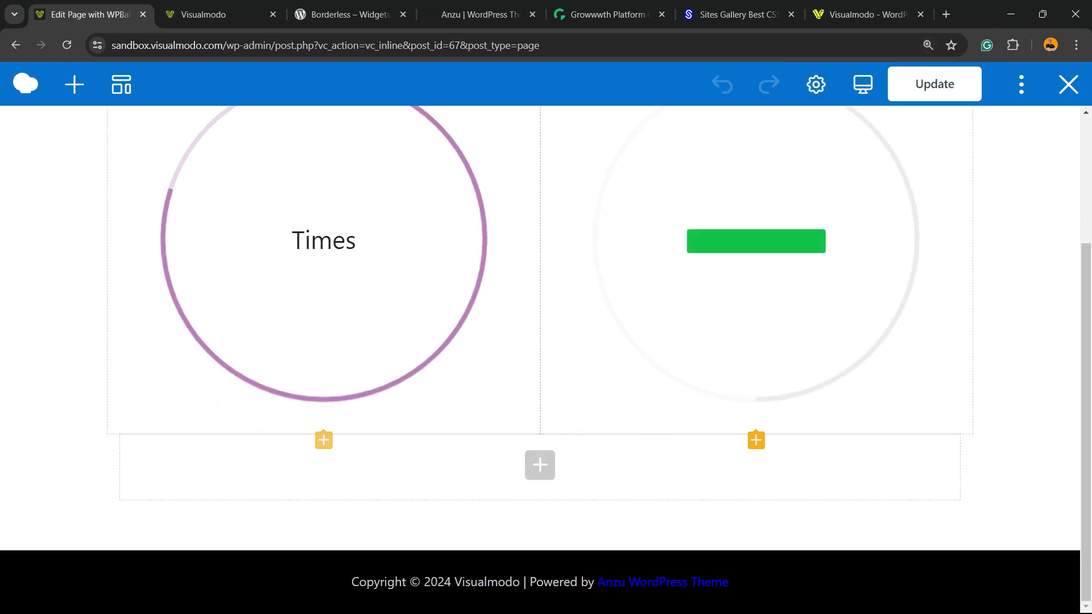
scroll(757, 284, up, 3)
scroll(756, 285, down, 3)
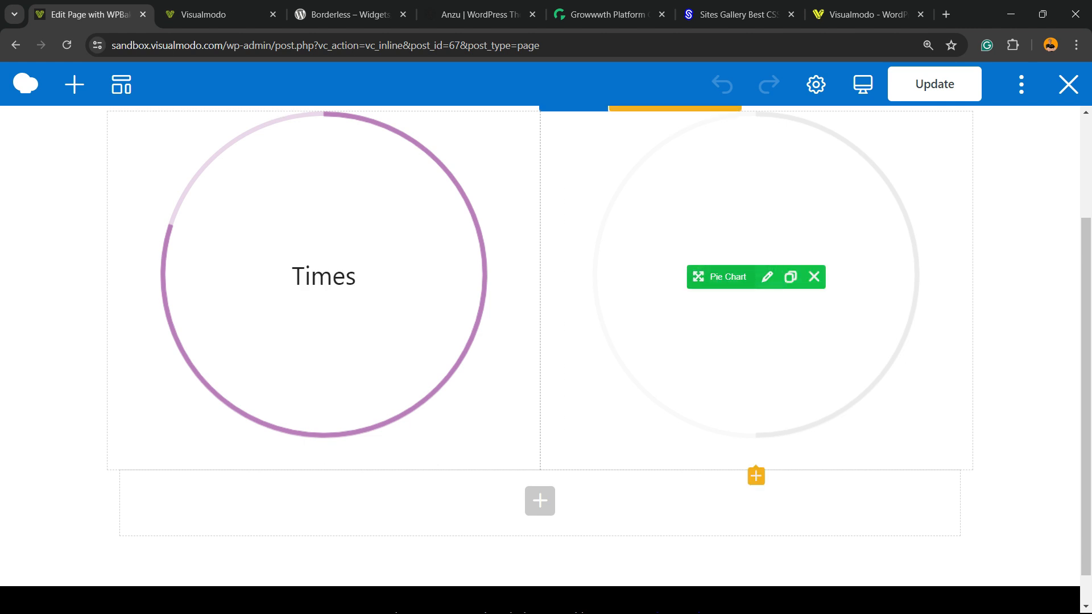
click(767, 277)
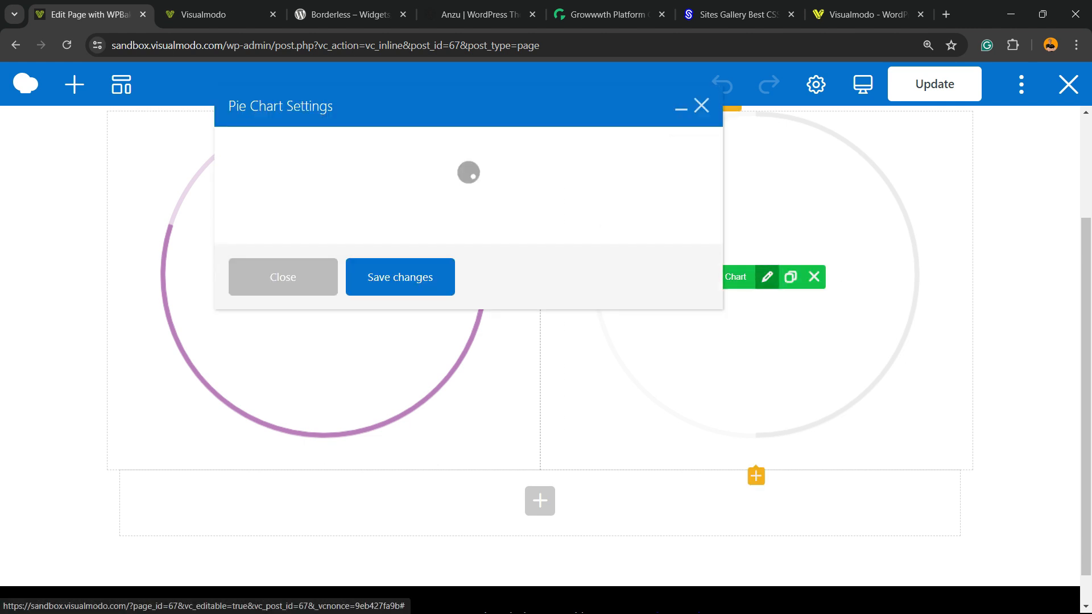
scroll(463, 298, down, 2)
scroll(463, 298, up, 2)
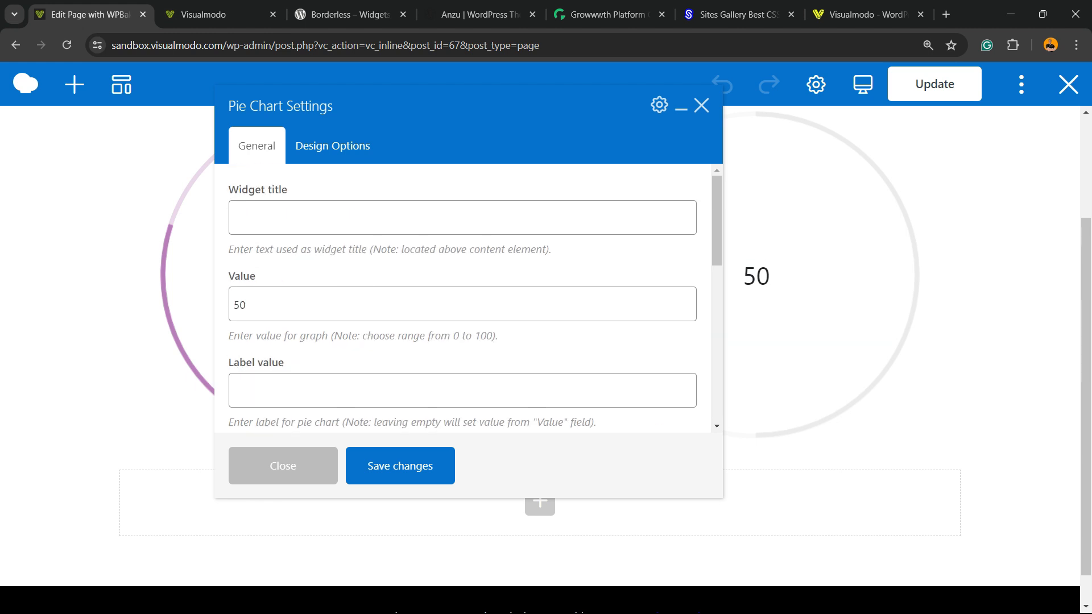
scroll(463, 298, down, 5)
click(384, 296)
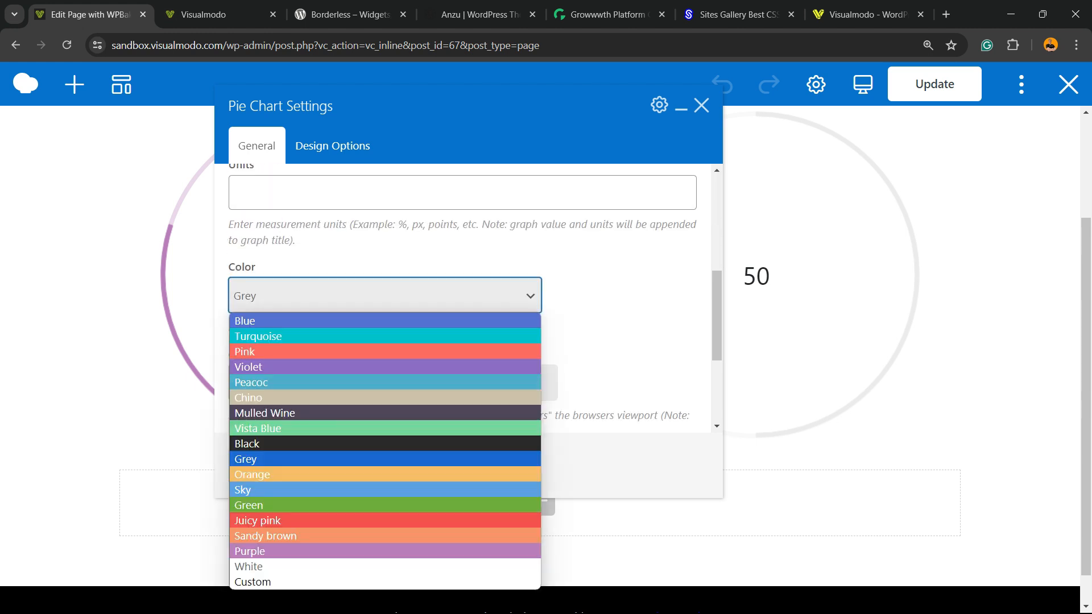
click(384, 321)
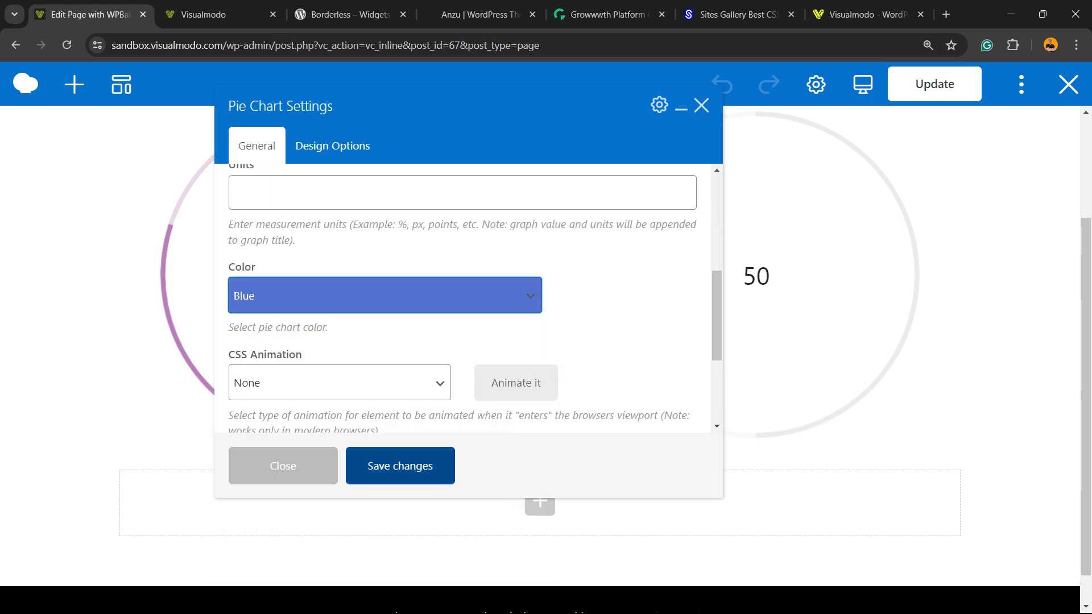
click(400, 466)
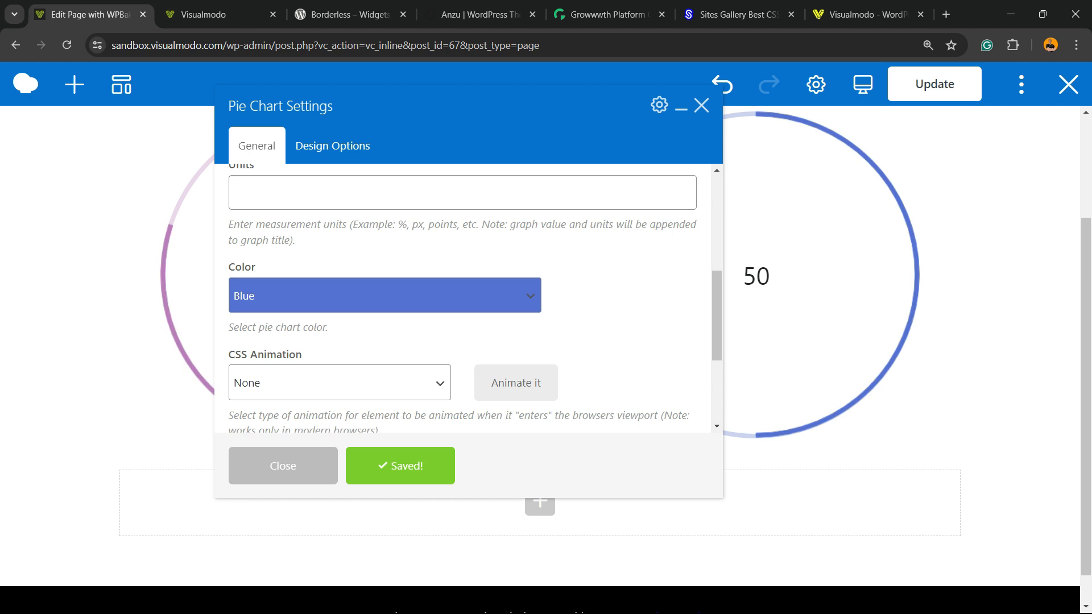
click(702, 106)
- Look over the page with both colored pie charts in the frontend editor
scroll(757, 276, up, 3)
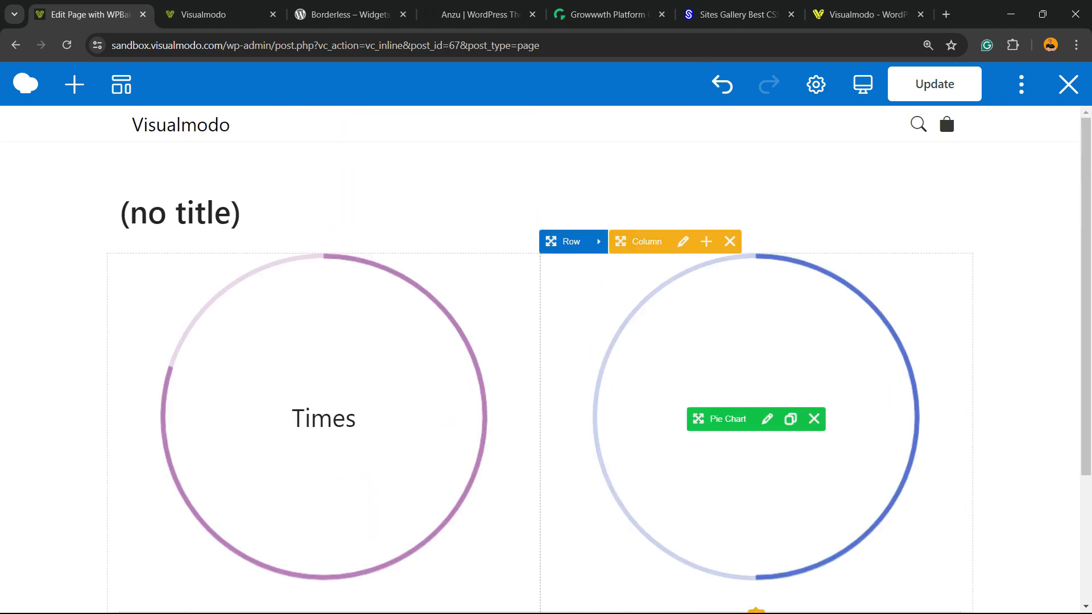
scroll(756, 364, down, 3)
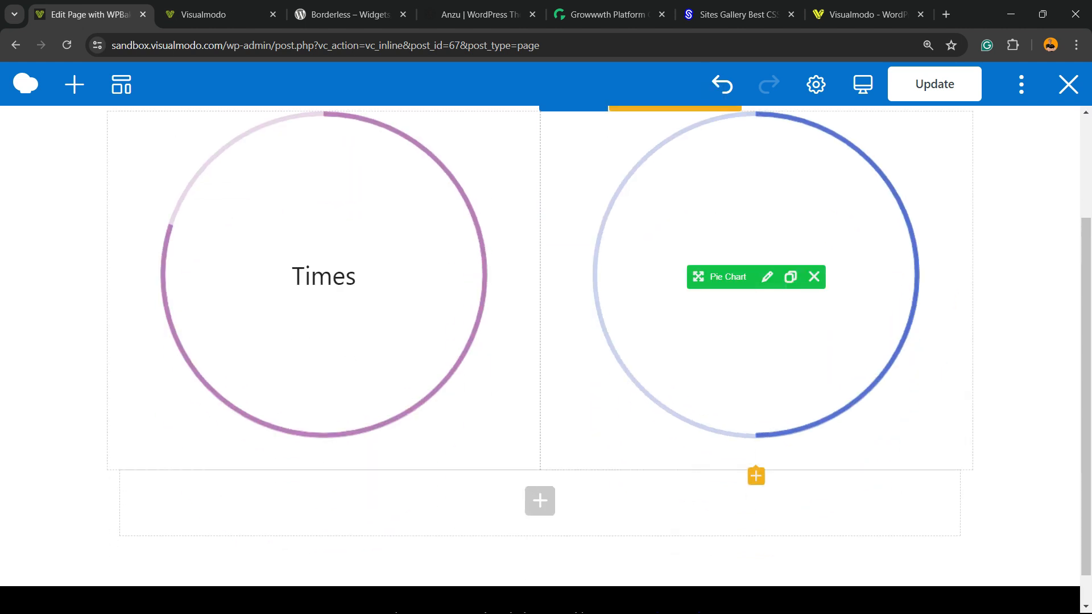
scroll(757, 364, up, 3)
scroll(756, 364, down, 3)
scroll(324, 364, up, 3)
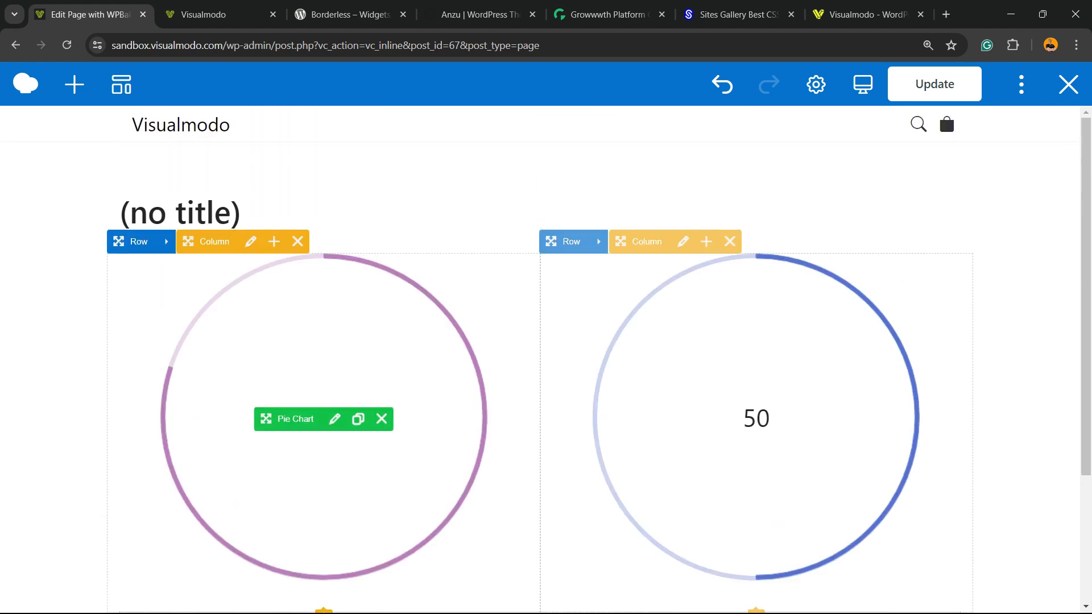
scroll(756, 364, down, 3)
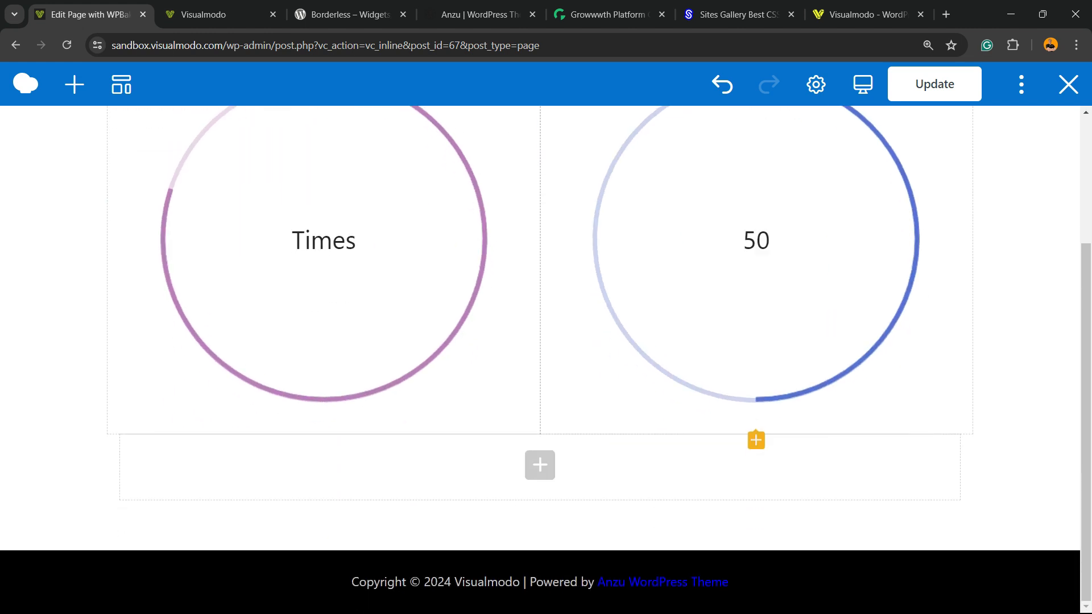
scroll(756, 364, up, 3)
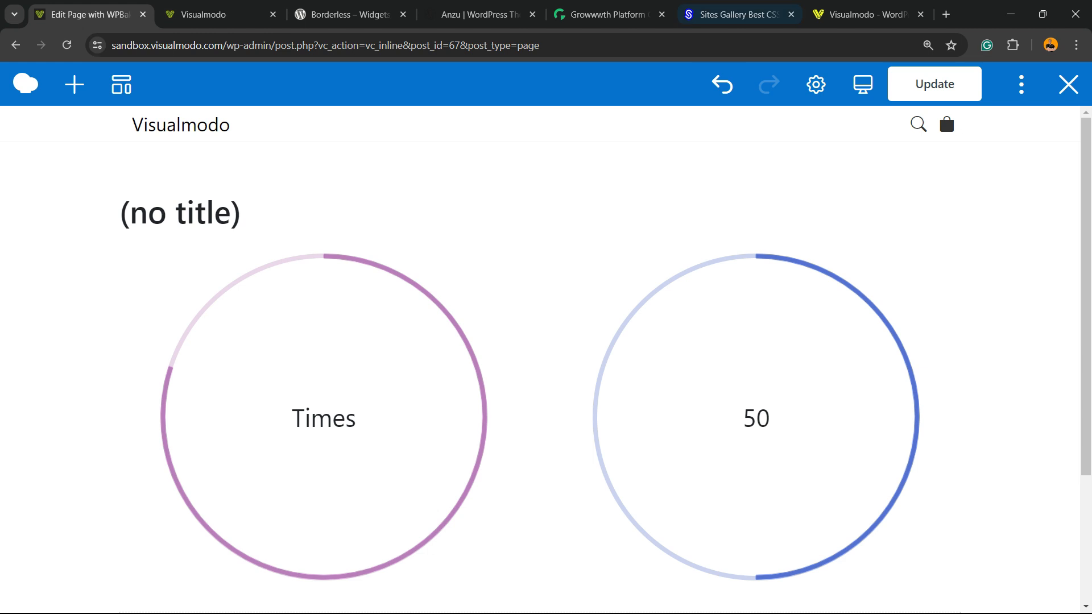
- Update the page with the edited pie charts and switch to its preview
click(935, 84)
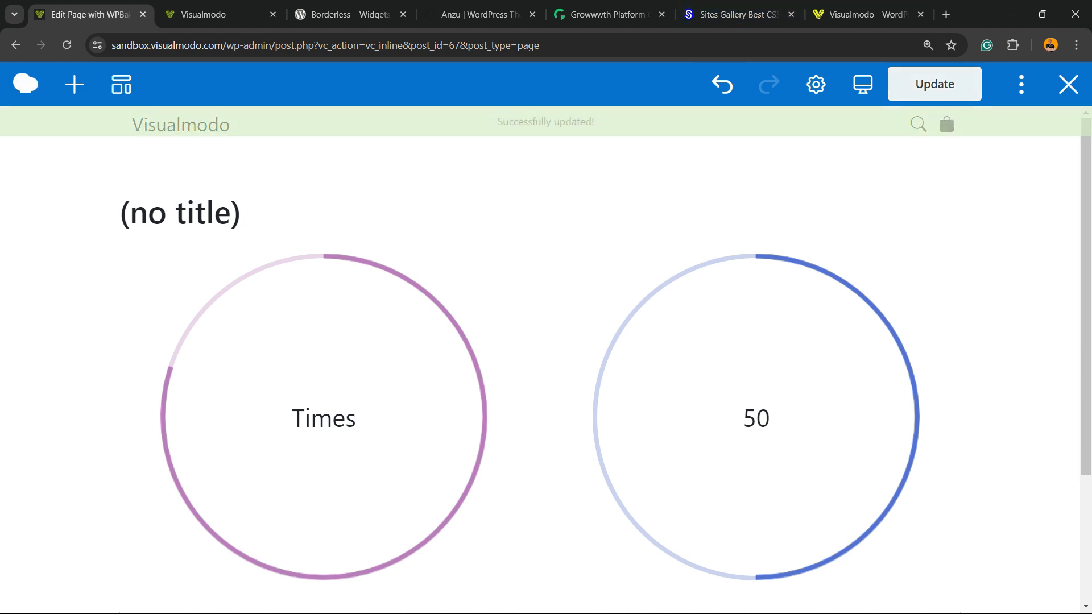
key(ctrl)
key(ctrl)
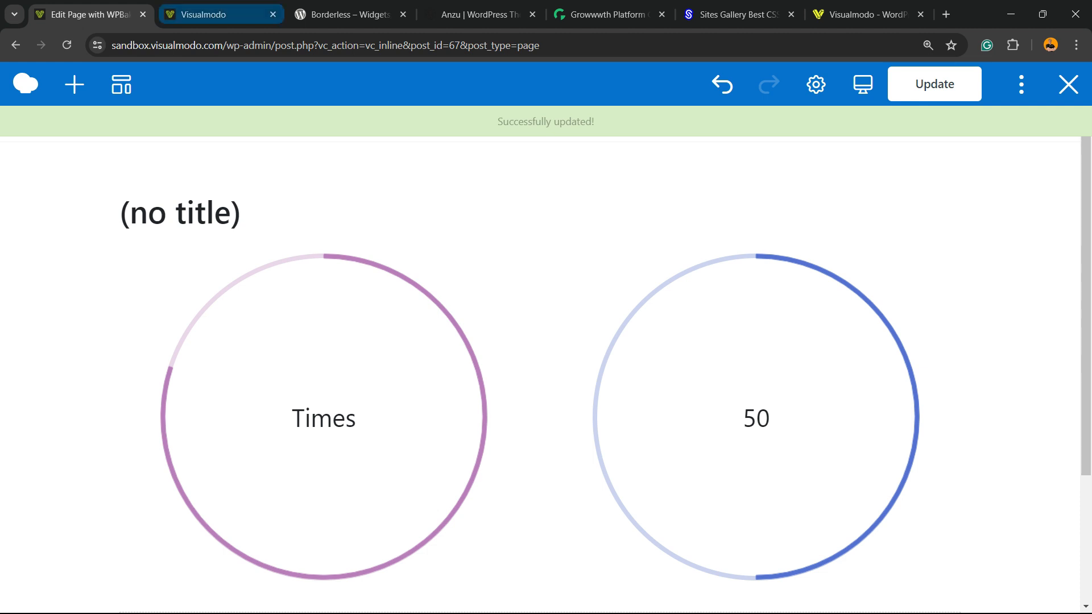
click(478, 14)
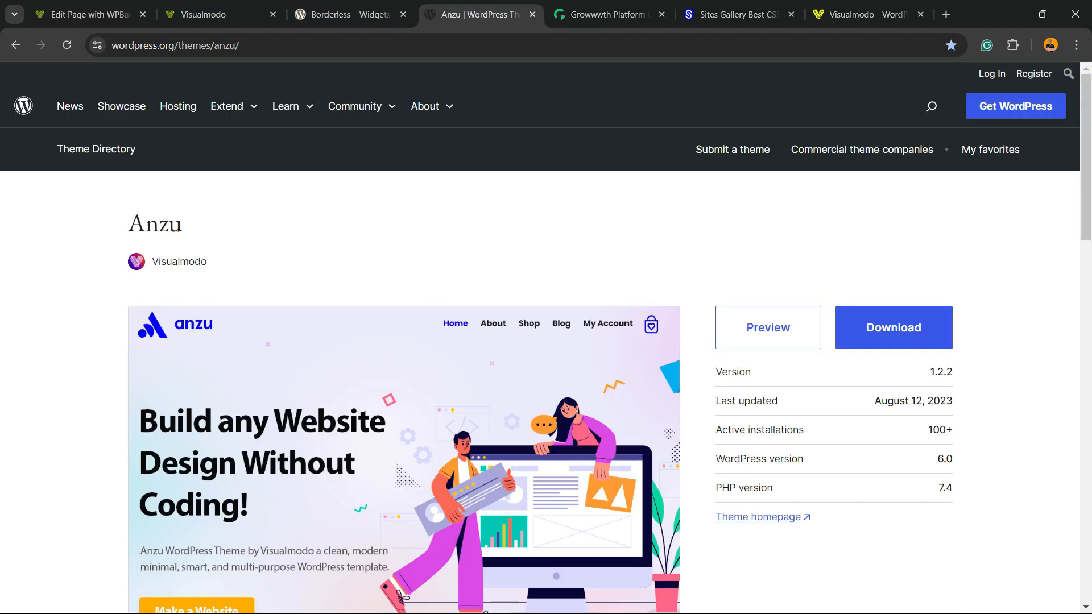
click(227, 15)
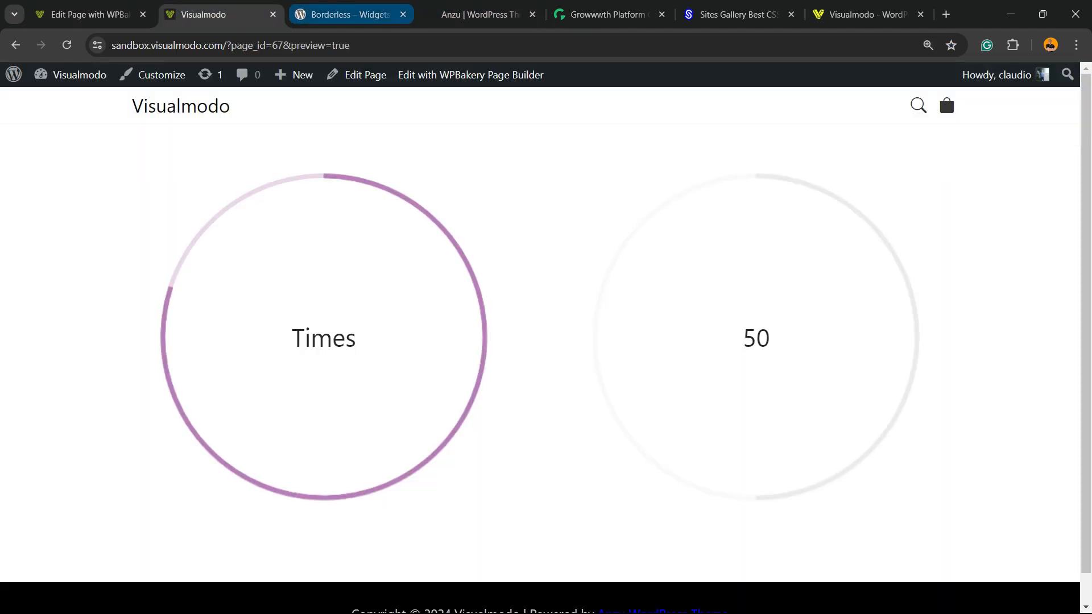
- Look over the Borderless plugin page and the Anzu theme page in the WordPress.org directories
click(350, 14)
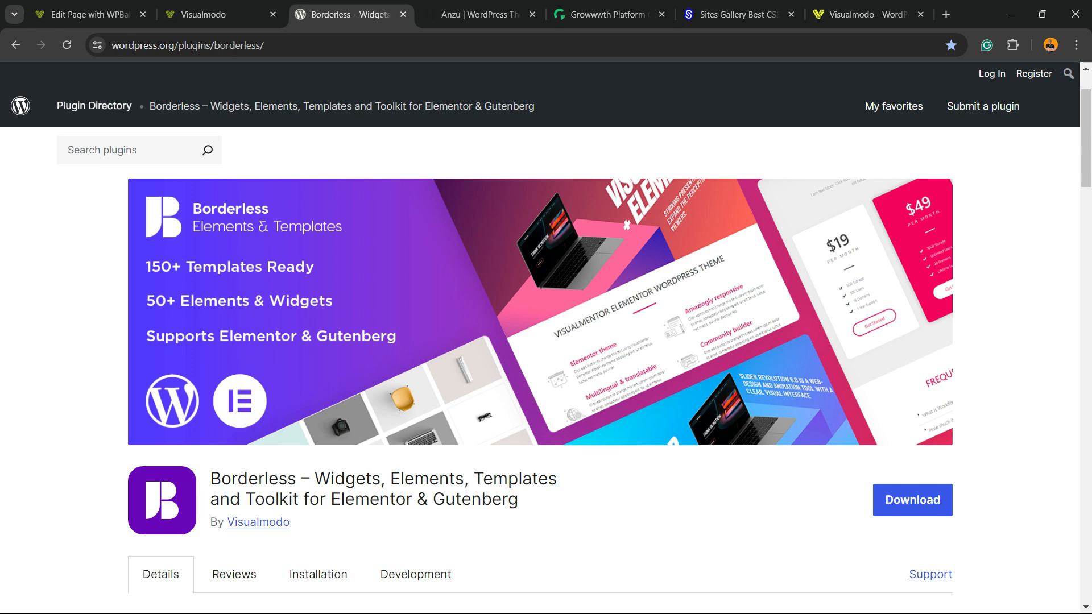
click(479, 14)
scroll(546, 370, down, 5)
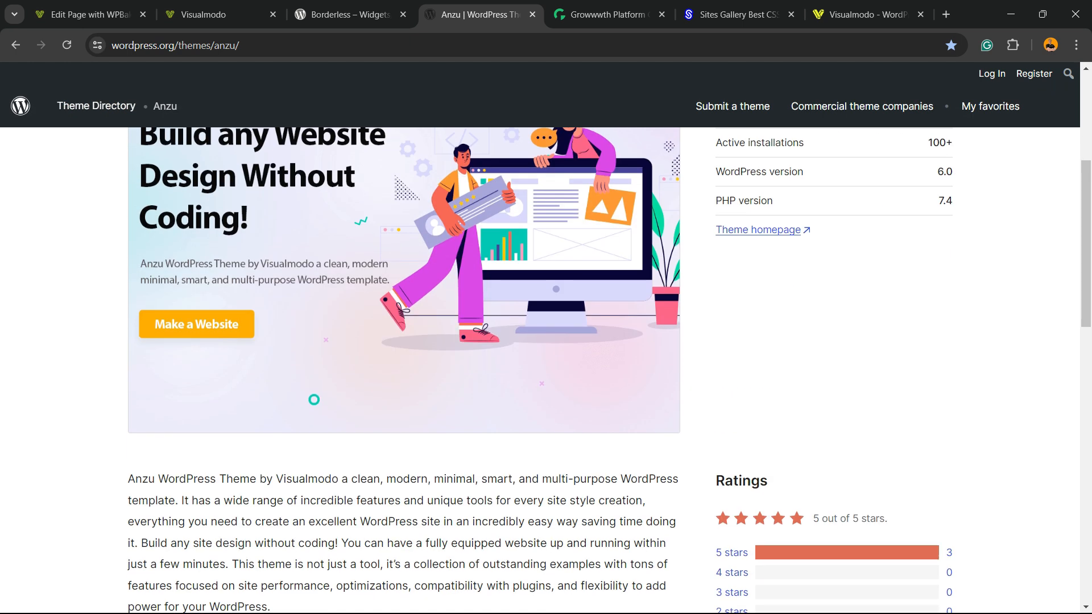
scroll(546, 369, down, 15)
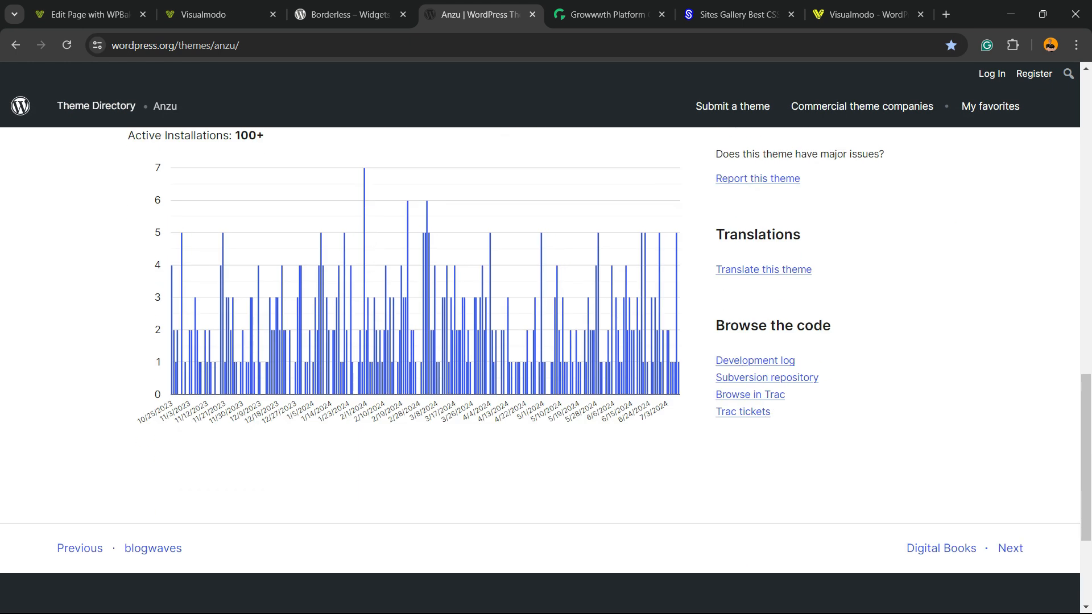
- Switch to the Growwwth site and browse its featured and latest website listings
key(ctrl+Tab)
scroll(546, 364, down, 13)
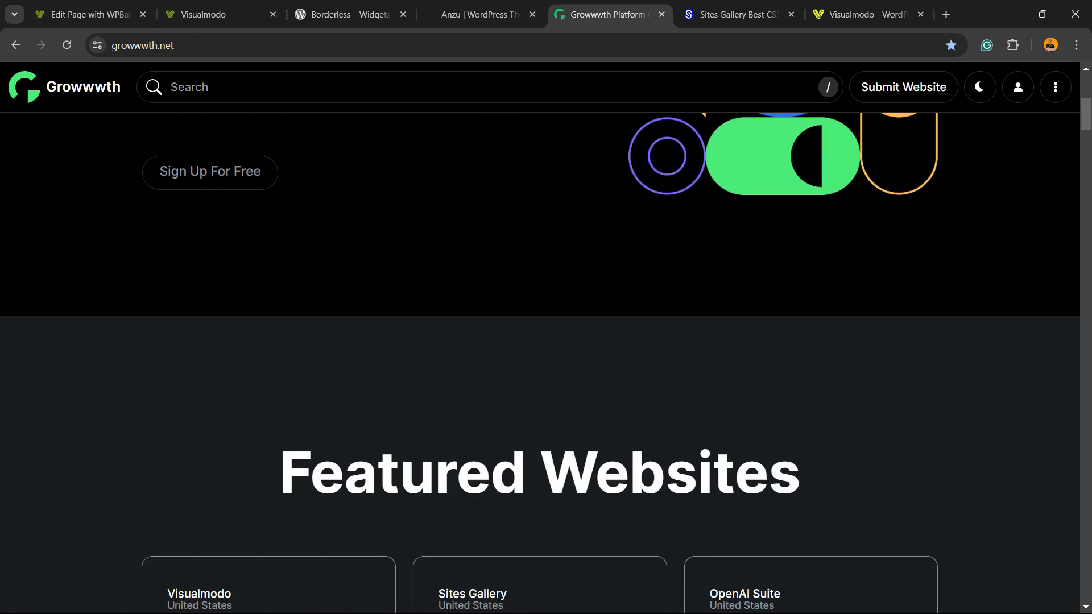
scroll(546, 364, down, 17)
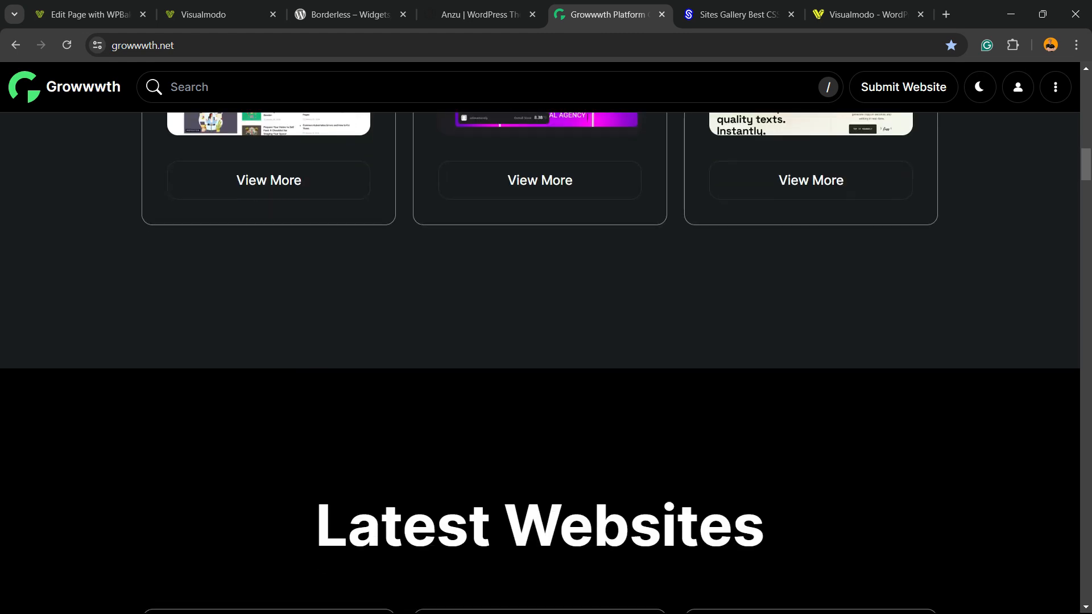
scroll(546, 364, down, 20)
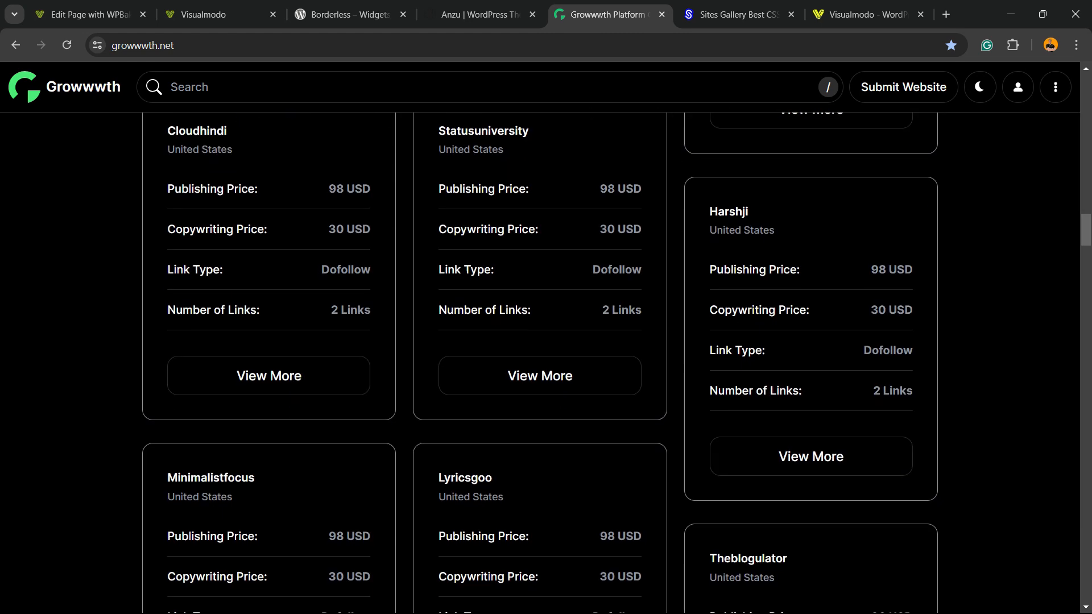
scroll(546, 364, down, 5)
- Switch to Sites Gallery and browse the site of the day and the showcased websites
key(ctrl+Tab)
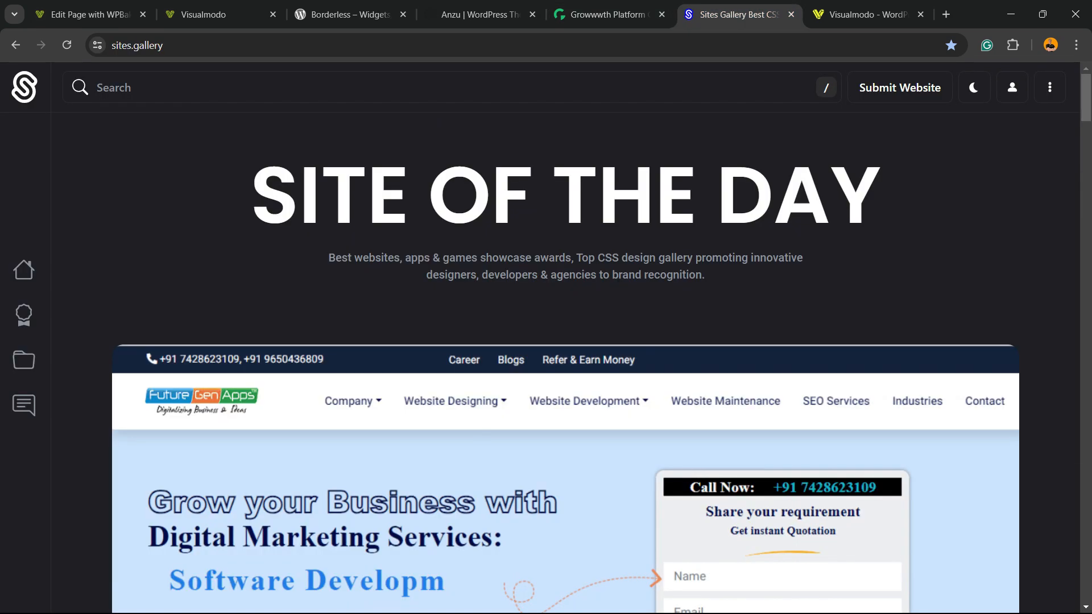
scroll(546, 364, down, 15)
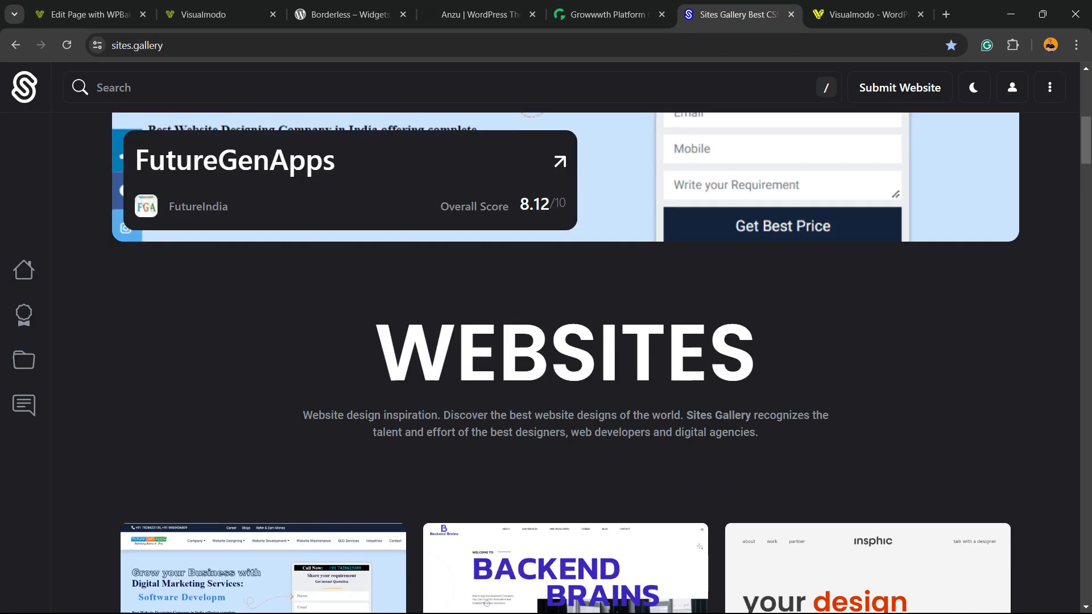
scroll(546, 341, down, 17)
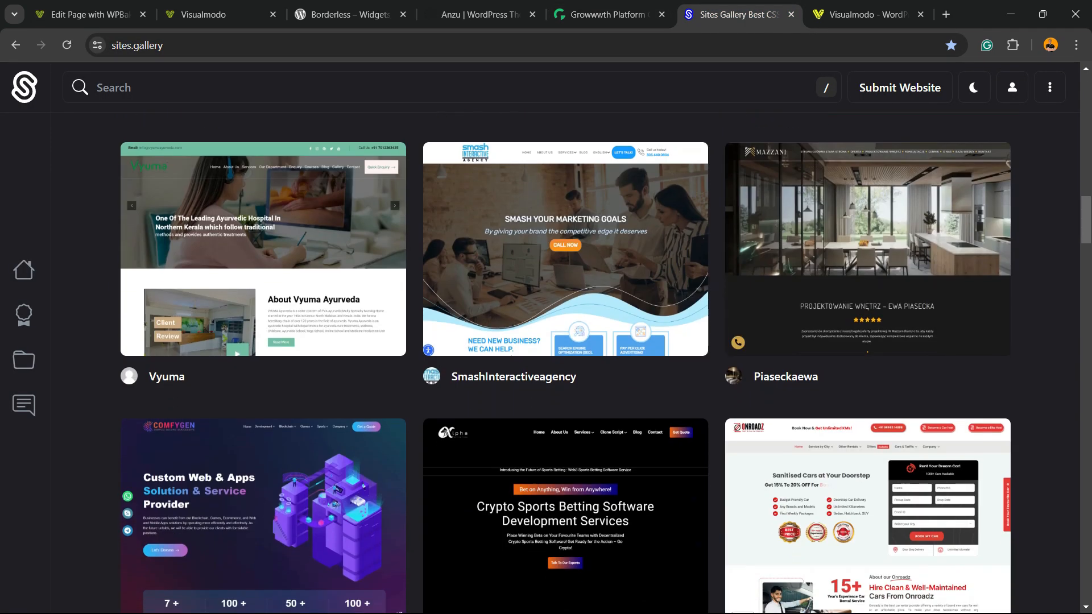
scroll(546, 341, down, 8)
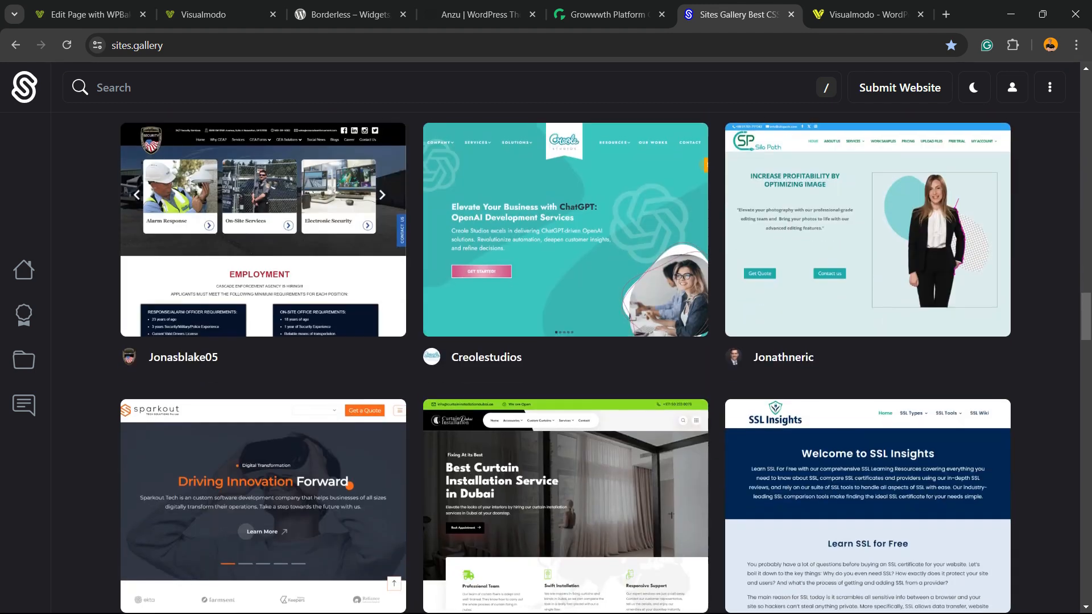
- Switch to the Visualmodo homepage and open the Borderless plugin page from its products
key(ctrl+Tab)
scroll(546, 341, down, 7)
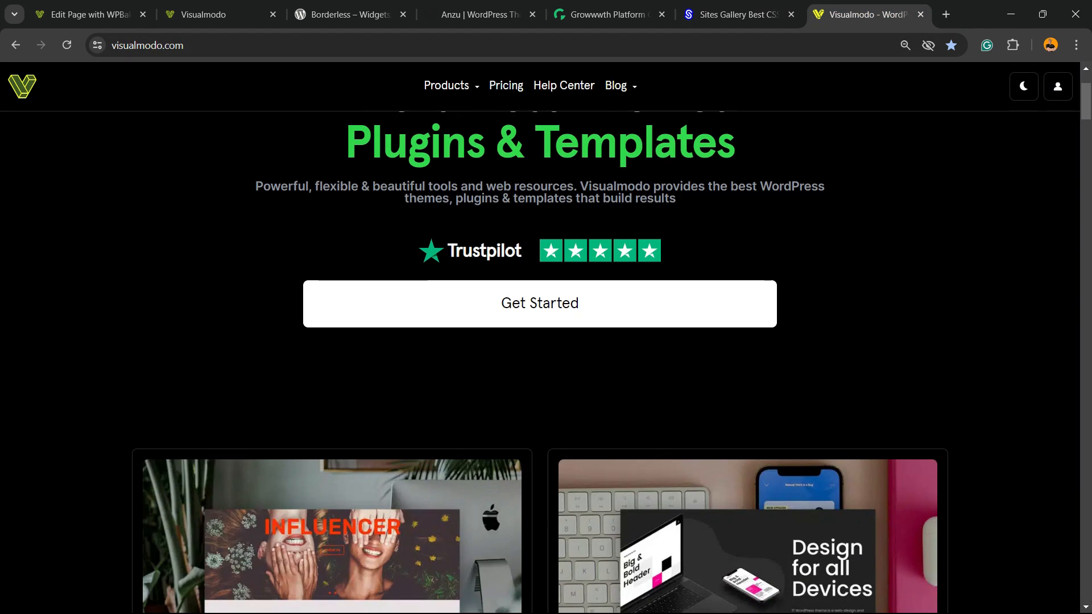
scroll(333, 341, up, 5)
mouse_move(447, 85)
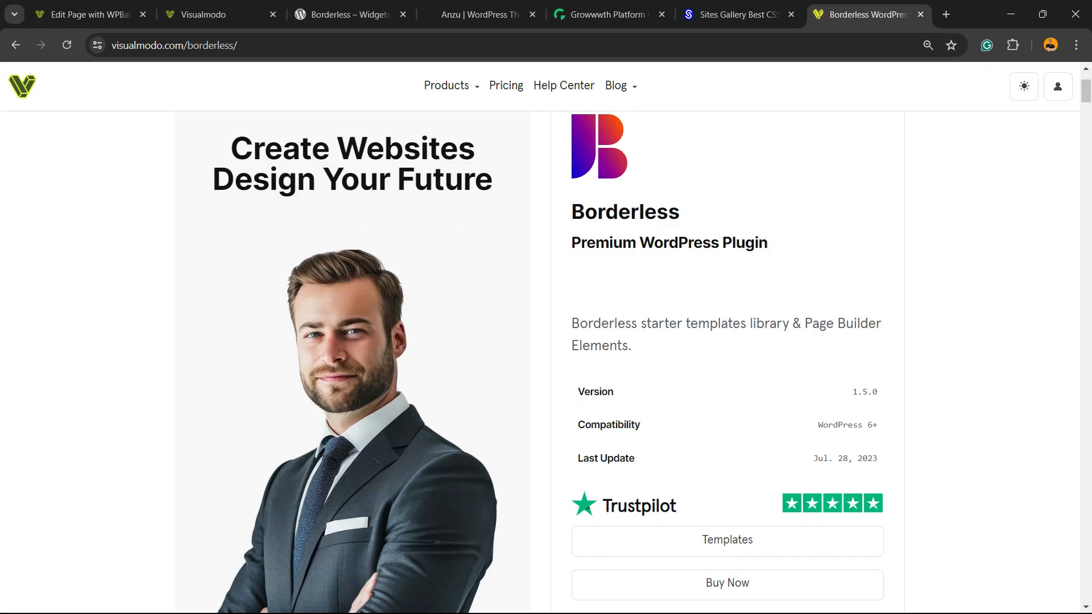
- Examine the Borderless page's plan features, template library and page builder integration section
scroll(546, 341, down, 16)
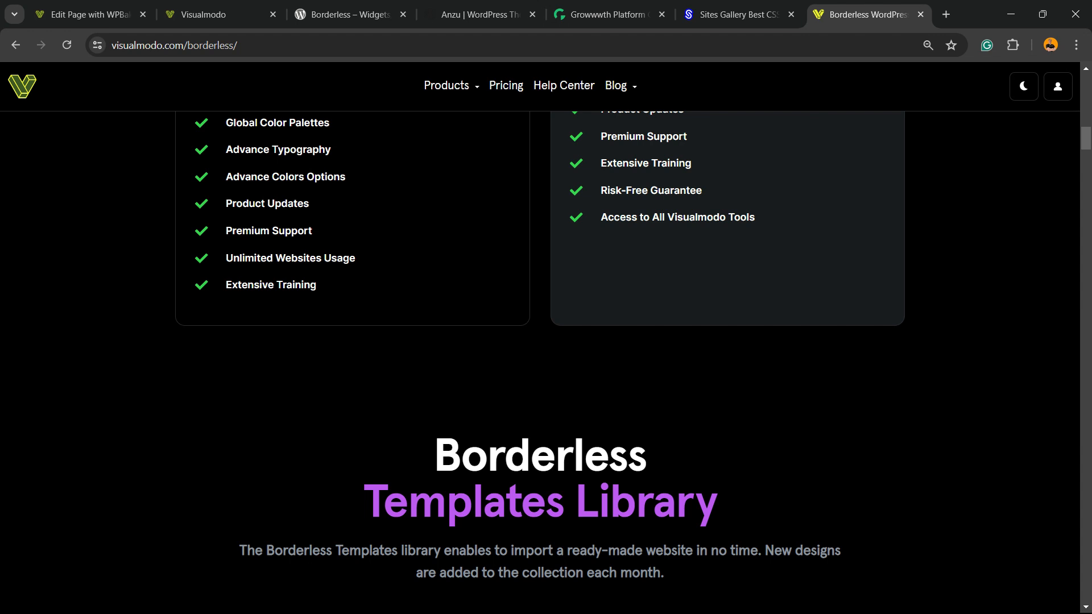
scroll(546, 341, down, 8)
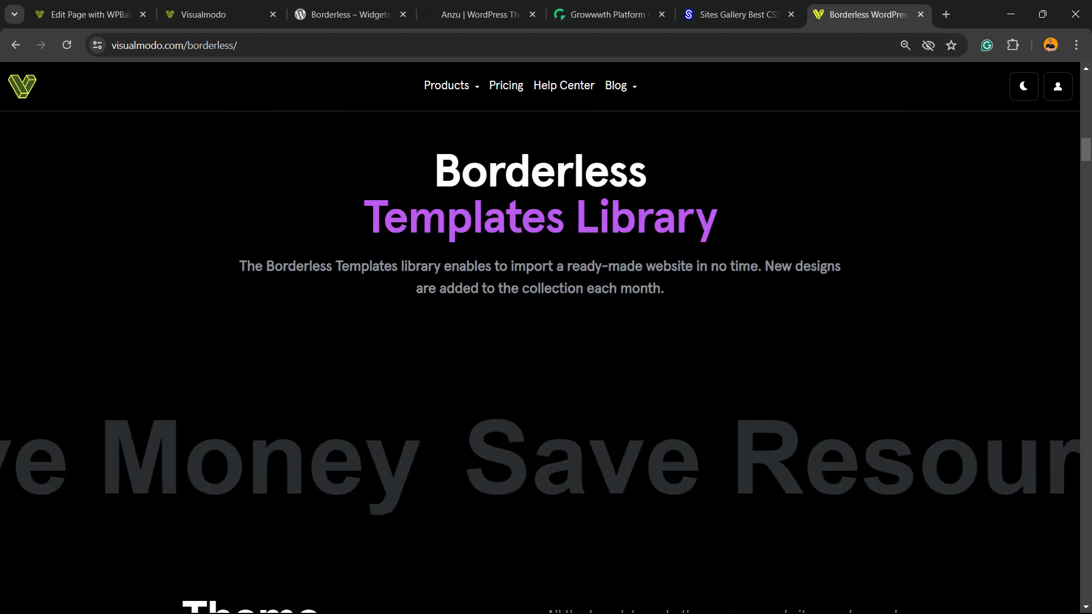
scroll(540, 161, down, 10)
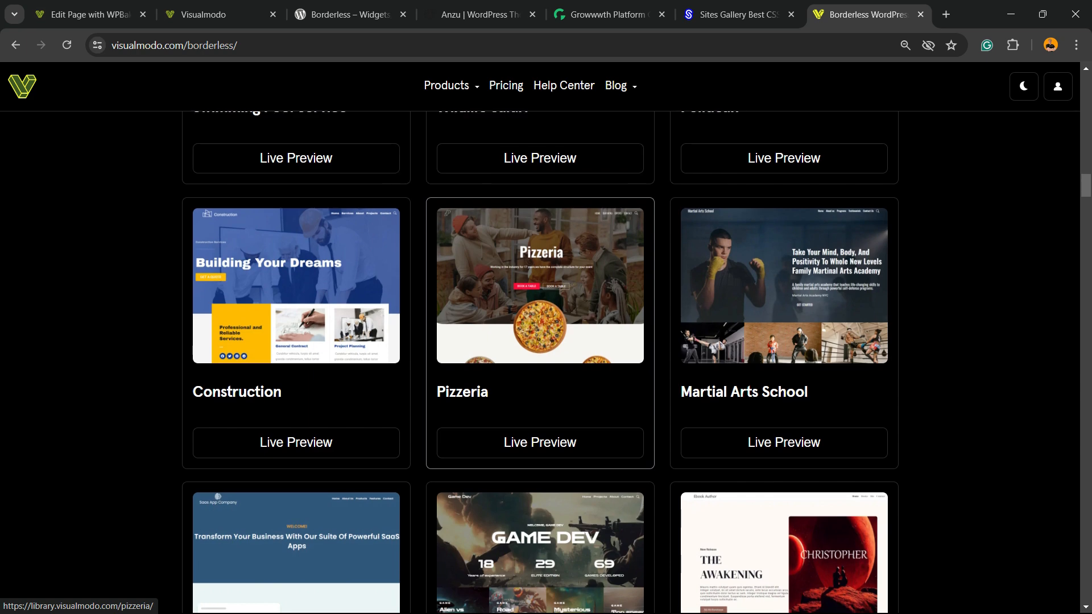
scroll(539, 342, down, 10)
scroll(540, 162, down, 12)
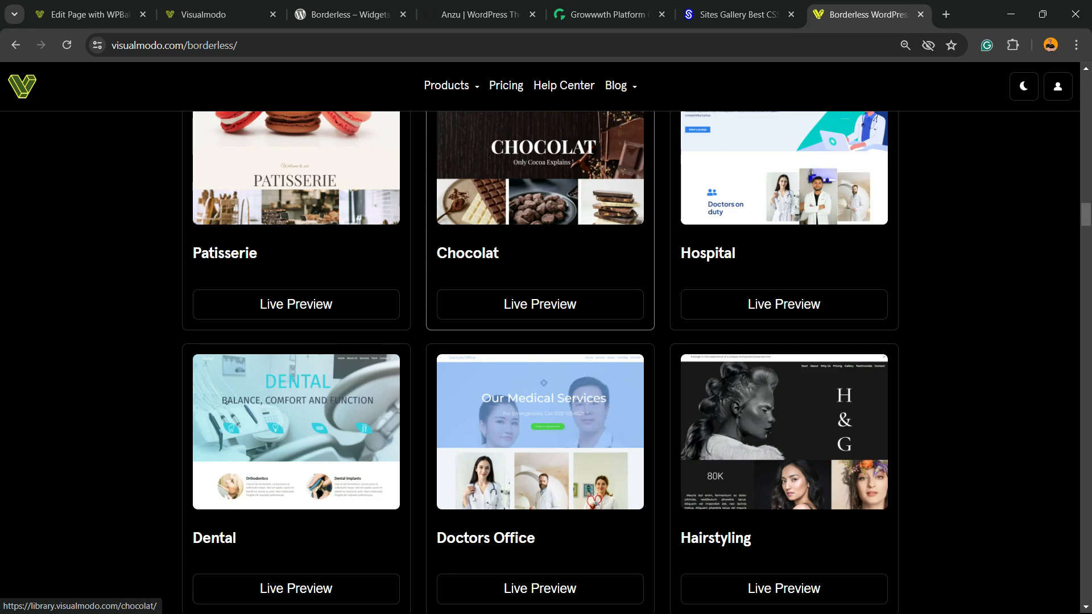
scroll(540, 162, down, 12)
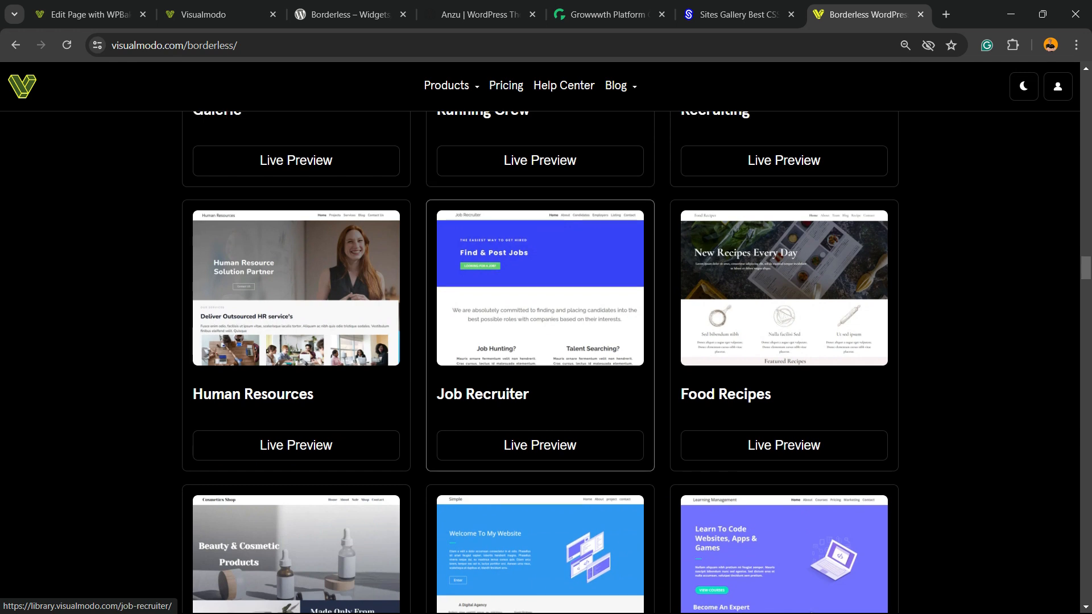
scroll(539, 162, down, 8)
scroll(540, 162, down, 10)
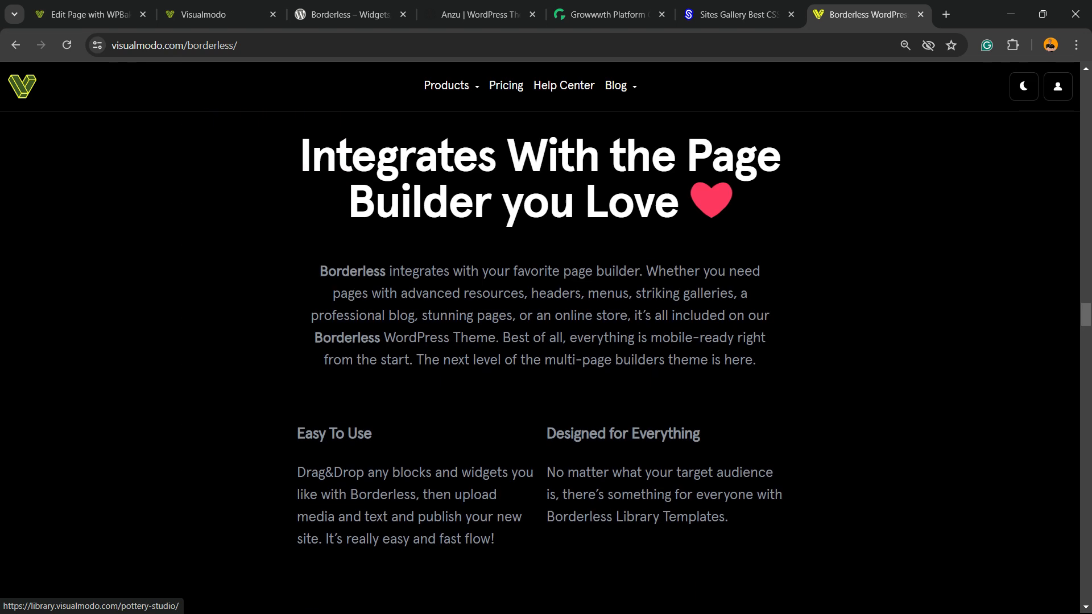
scroll(540, 162, down, 3)
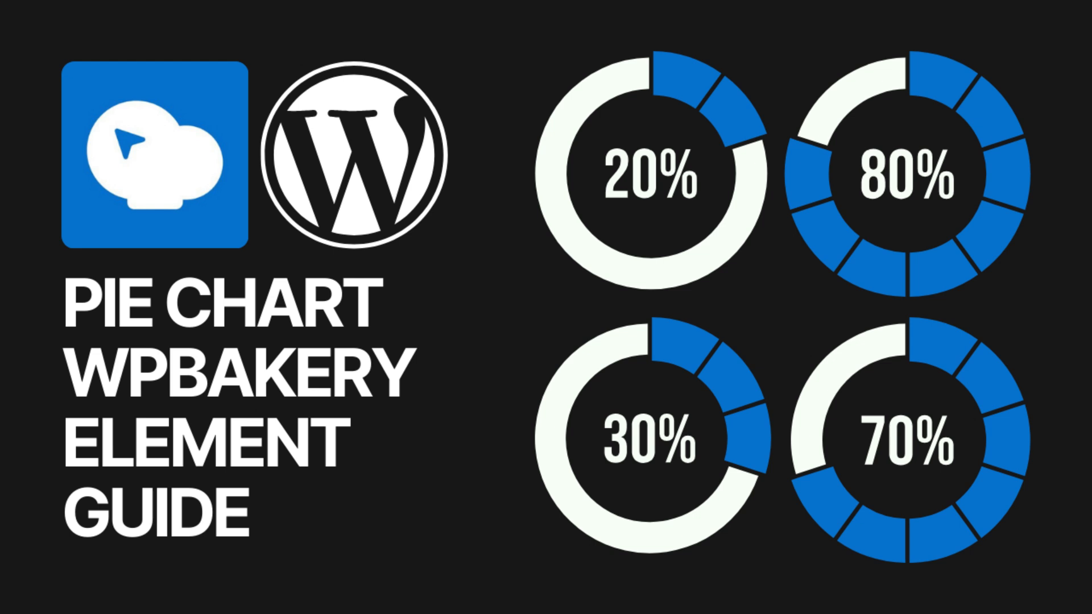